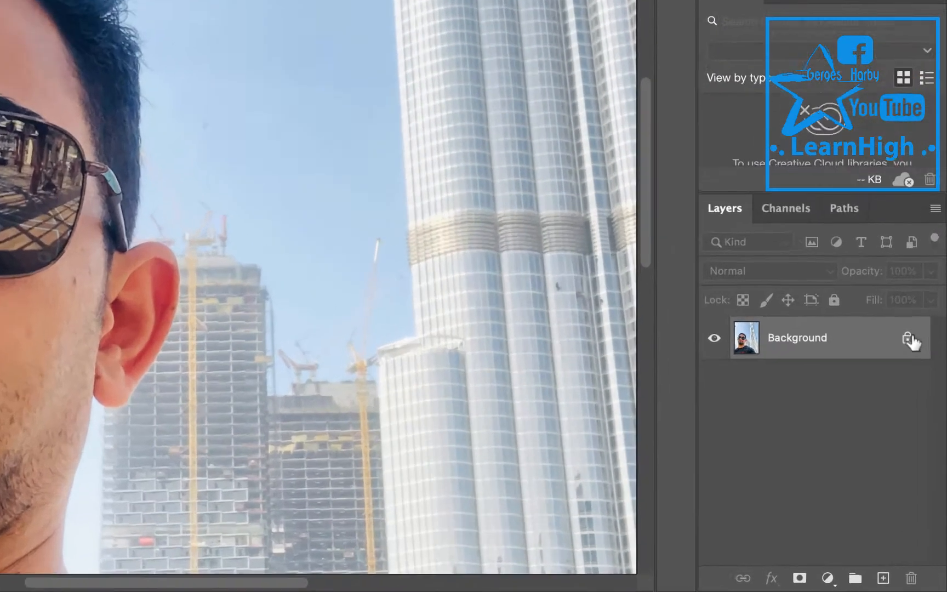
Unlock the background layer and duplicate it as Layer 0 copy.
{"action": "left_click", "coordinate": [922, 431]}
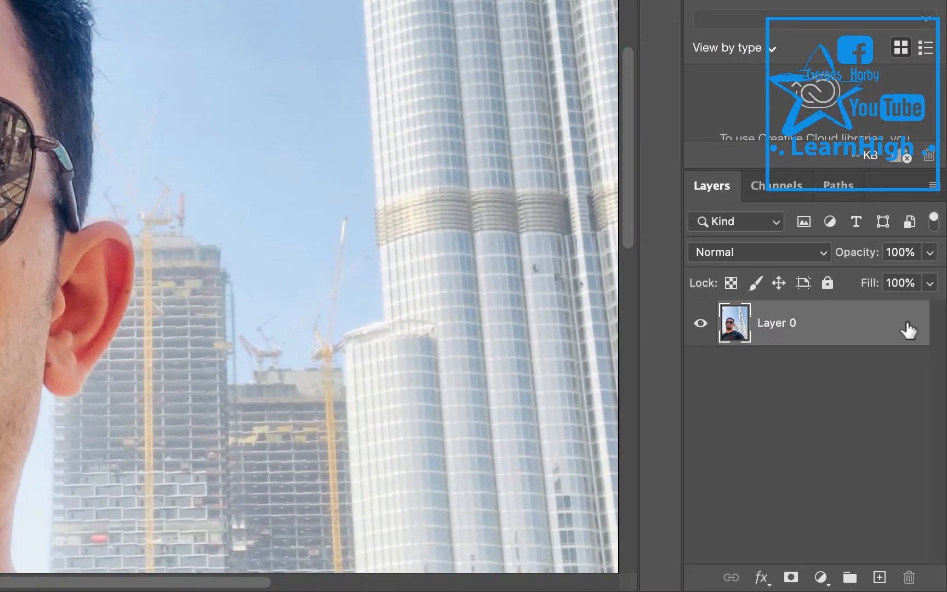
{"action": "right_click", "coordinate": [856, 328]}
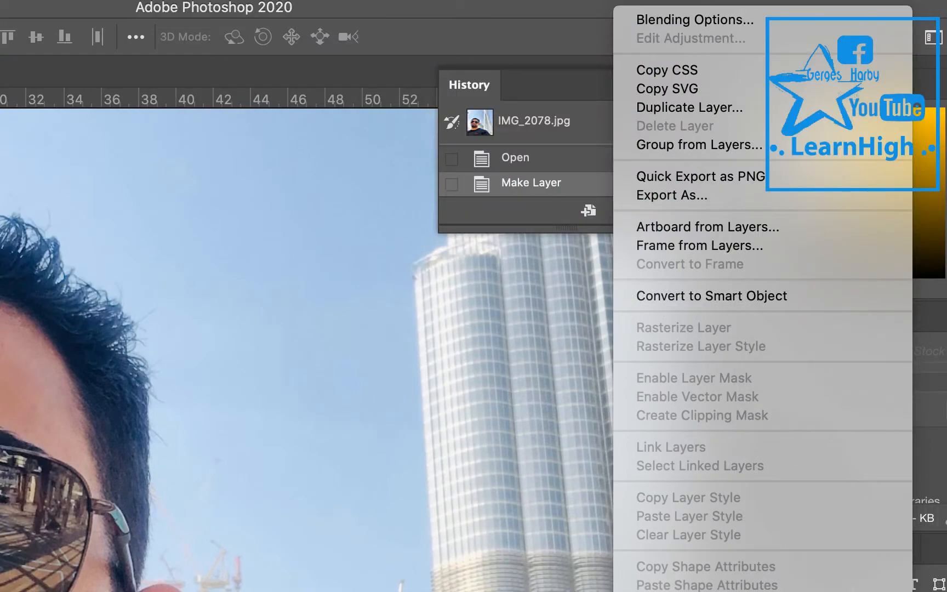
{"action": "left_click", "coordinate": [739, 112]}
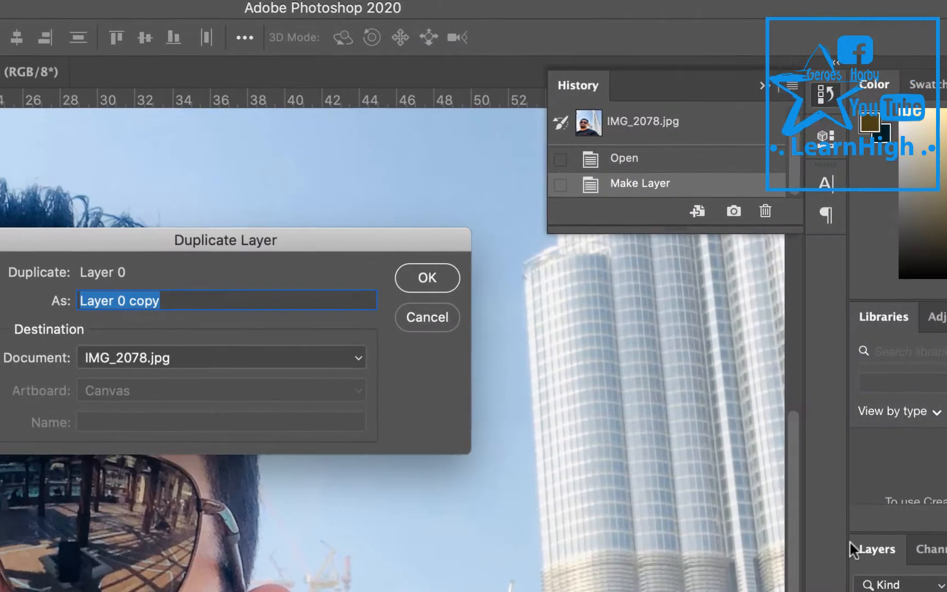
{"action": "left_click", "coordinate": [504, 281]}
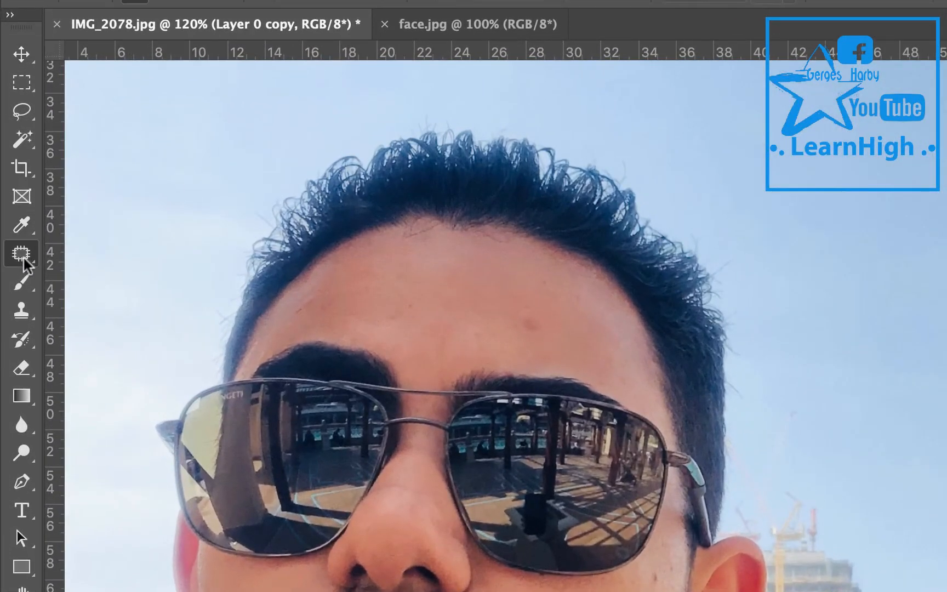
Remove the blemishes on the forehead with the Spot Healing Brush tool.
{"action": "right_click", "coordinate": [25, 266]}
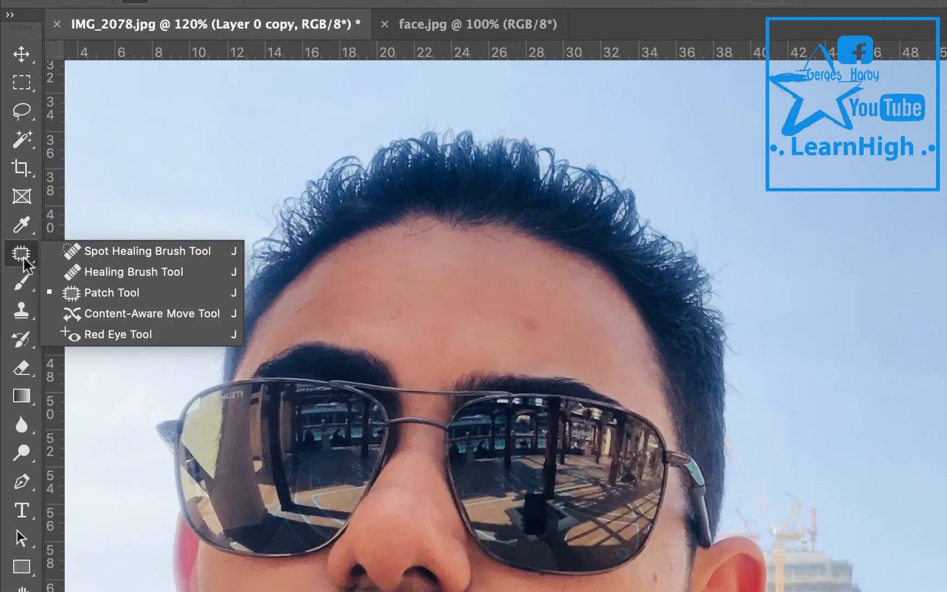
{"action": "left_click", "coordinate": [70, 250]}
{"action": "scroll", "coordinate": [518, 329], "scroll_direction": "up", "scroll_amount": 5}
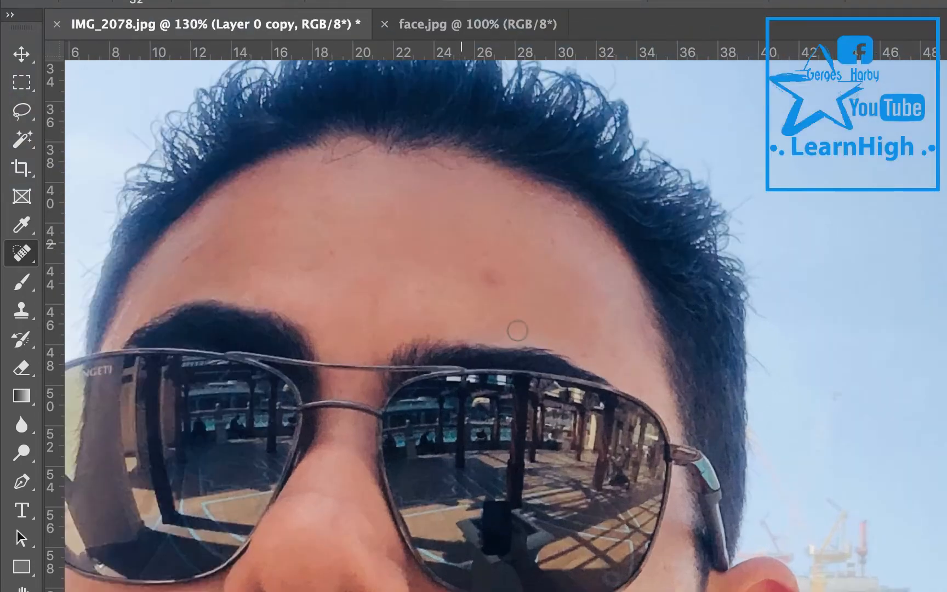
{"action": "scroll", "coordinate": [517, 333], "scroll_direction": "up", "scroll_amount": 5}
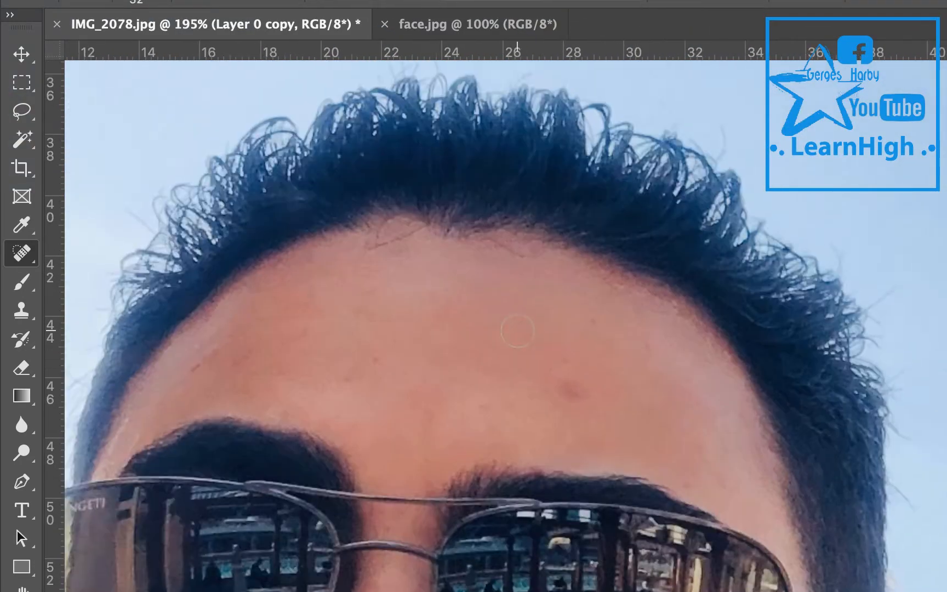
{"action": "scroll", "coordinate": [518, 331], "scroll_direction": "left", "scroll_amount": 3}
{"action": "scroll", "coordinate": [517, 330], "scroll_direction": "up", "scroll_amount": 2}
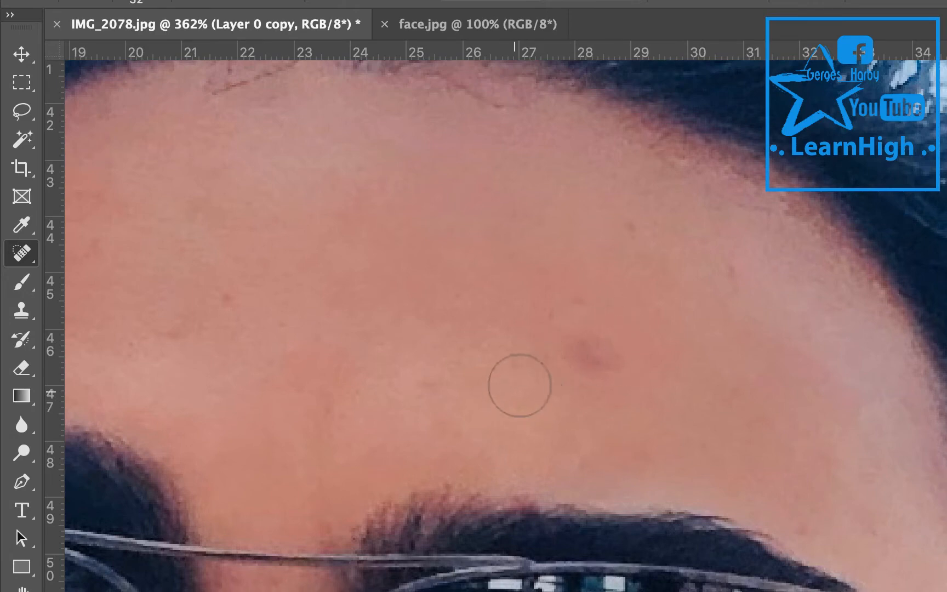
{"action": "left_click", "coordinate": [526, 390]}
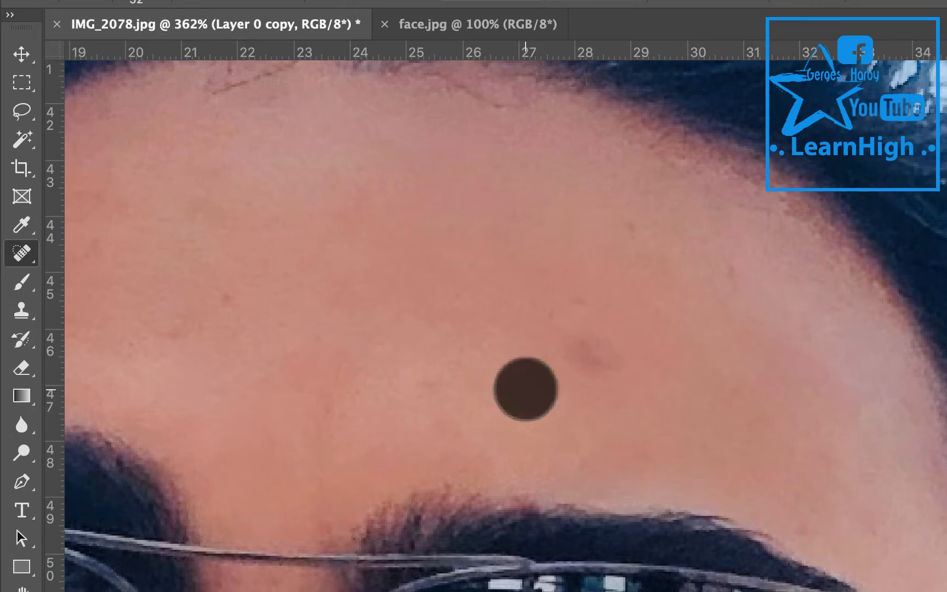
{"action": "left_click_drag", "start_coordinate": [526, 389], "coordinate": [625, 343]}
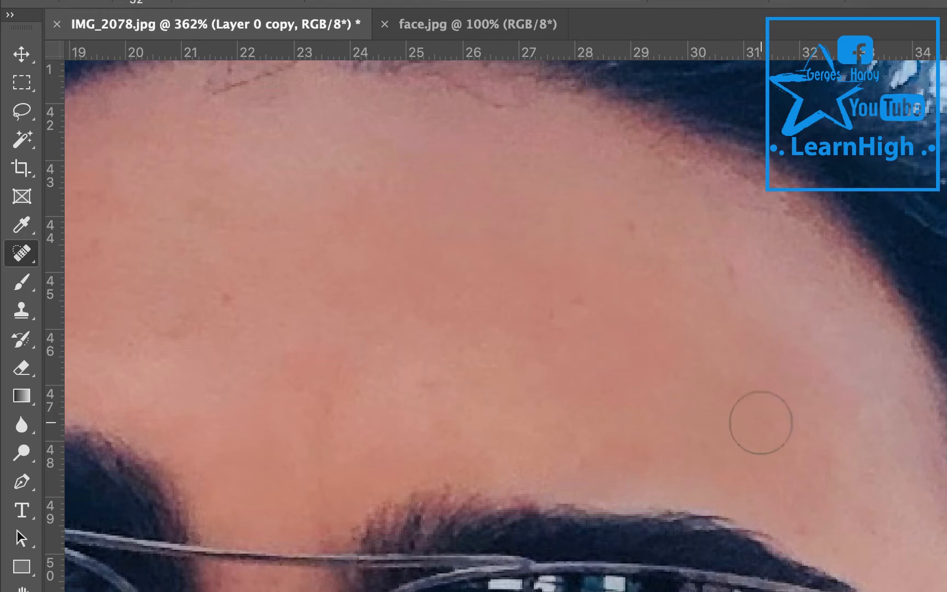
{"action": "left_click_drag", "start_coordinate": [418, 409], "coordinate": [416, 392]}
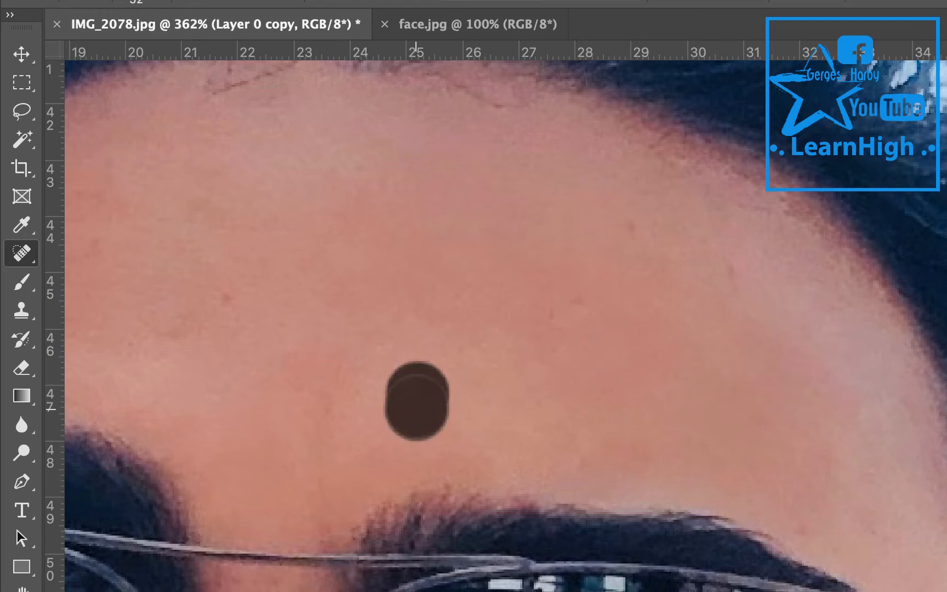
{"action": "left_click_drag", "start_coordinate": [510, 335], "coordinate": [581, 319]}
{"action": "left_click_drag", "start_coordinate": [593, 233], "coordinate": [654, 227]}
{"action": "left_click_drag", "start_coordinate": [707, 278], "coordinate": [744, 277]}
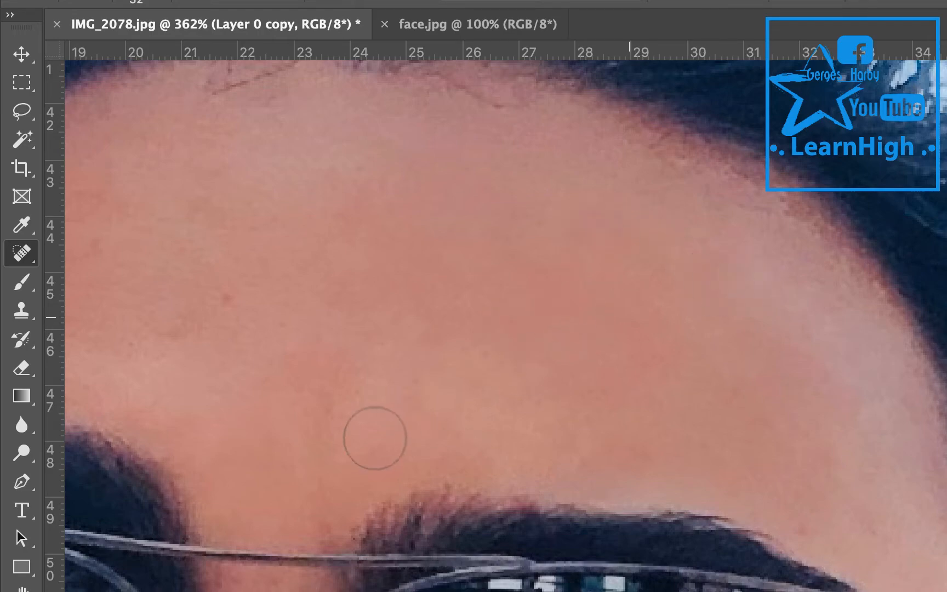
Heal the spots on the cheek below the sunglasses with the Spot Healing Brush.
{"action": "scroll", "coordinate": [386, 394], "scroll_direction": "down", "scroll_amount": 20}
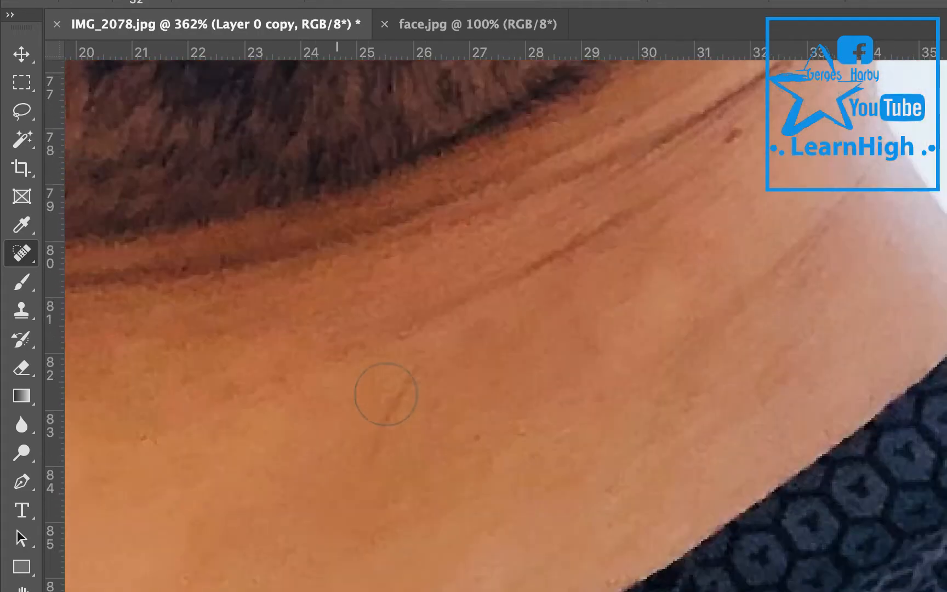
{"action": "scroll", "coordinate": [386, 394], "scroll_direction": "up", "scroll_amount": 5}
{"action": "scroll", "coordinate": [386, 394], "scroll_direction": "up", "scroll_amount": 20}
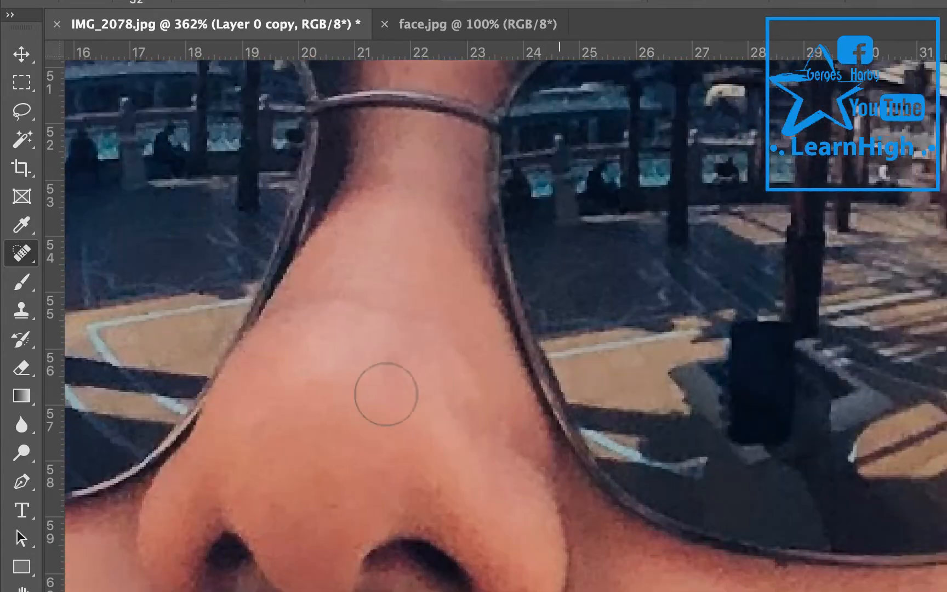
{"action": "scroll", "coordinate": [382, 394], "scroll_direction": "right", "scroll_amount": 5}
{"action": "scroll", "coordinate": [382, 394], "scroll_direction": "down", "scroll_amount": 2}
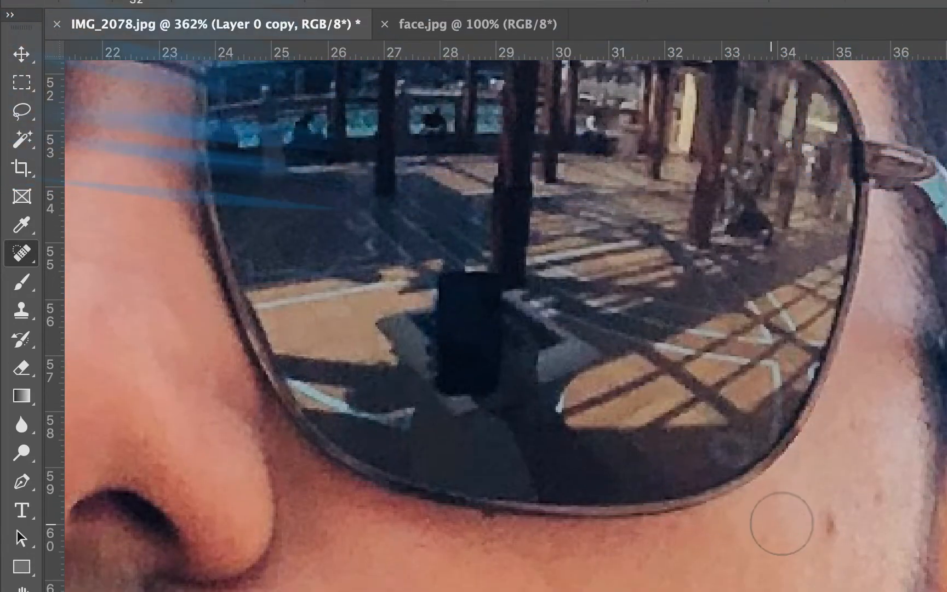
{"action": "left_click_drag", "start_coordinate": [803, 523], "coordinate": [825, 501]}
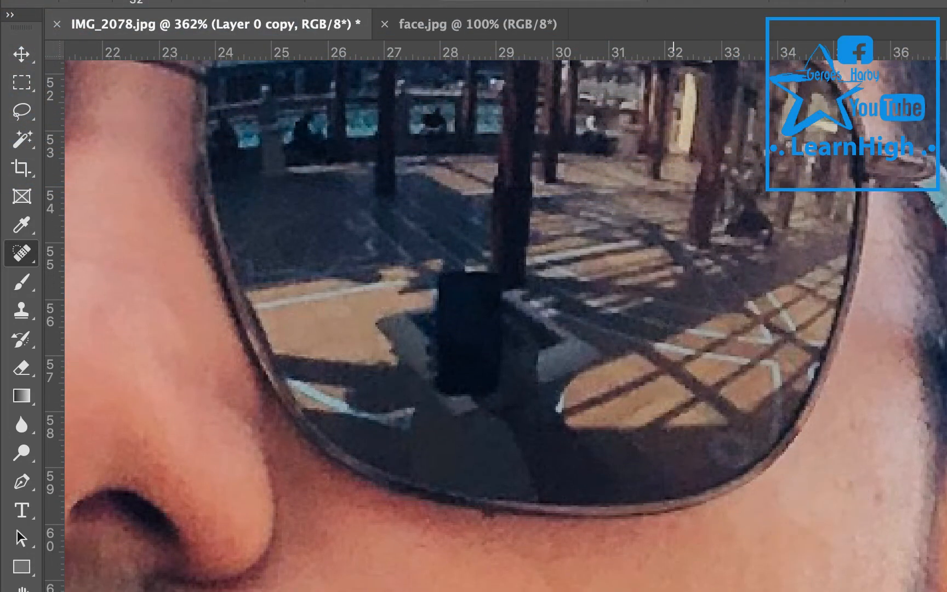
{"action": "left_click_drag", "start_coordinate": [721, 591], "coordinate": [771, 591]}
{"action": "left_click_drag", "start_coordinate": [785, 550], "coordinate": [837, 473]}
{"action": "left_click", "coordinate": [865, 487]}
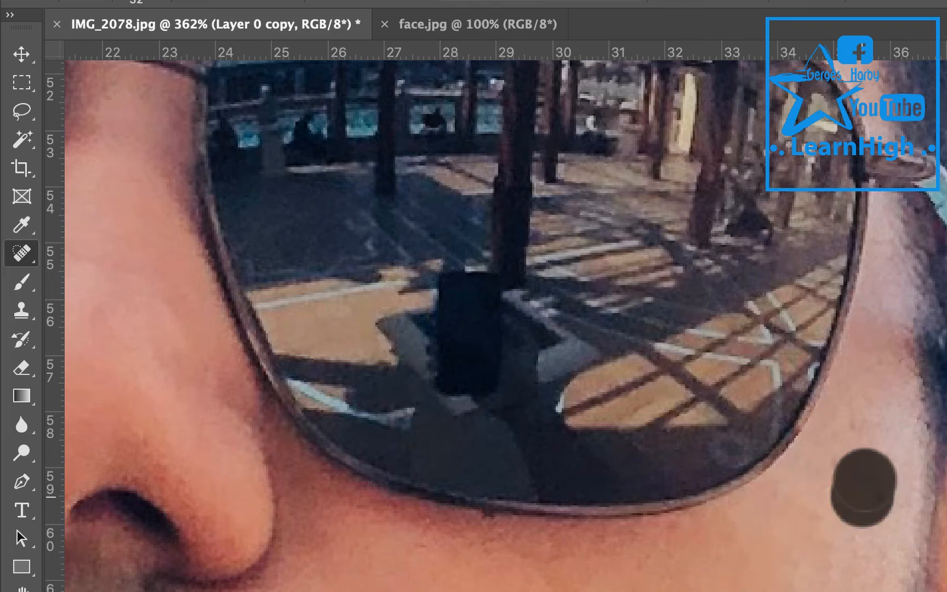
{"action": "left_click_drag", "start_coordinate": [535, 589], "coordinate": [584, 589]}
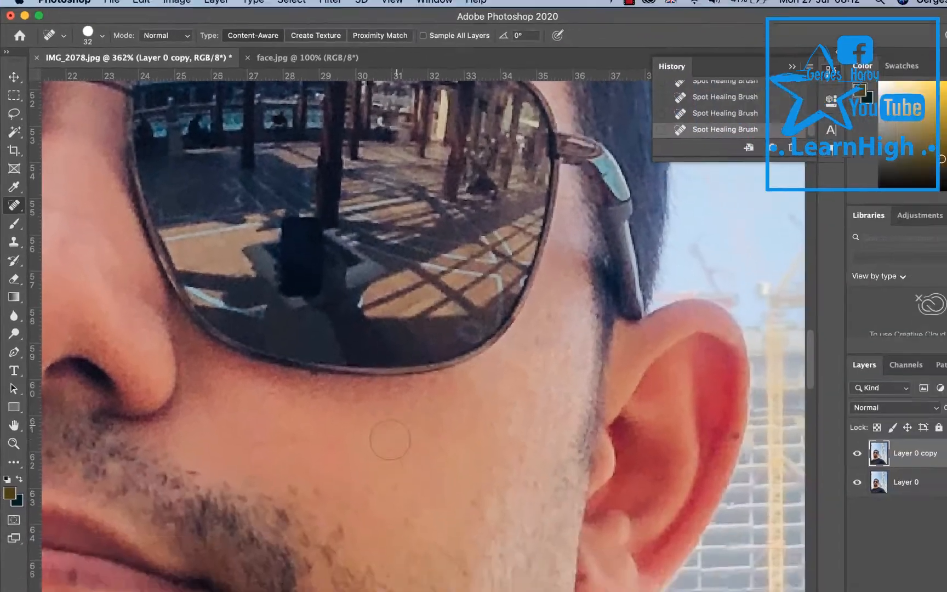
{"action": "left_click_drag", "start_coordinate": [352, 589], "coordinate": [462, 591]}
{"action": "mouse_move", "coordinate": [293, 424]}
{"action": "left_mouse_down"}
{"action": "mouse_move", "coordinate": [331, 425]}
{"action": "mouse_move", "coordinate": [460, 367]}
{"action": "left_mouse_up"}
Paint over the crease lines on the neck with the Spot Healing Brush to smooth them.
{"action": "scroll", "coordinate": [386, 355], "scroll_direction": "down", "scroll_amount": 10}
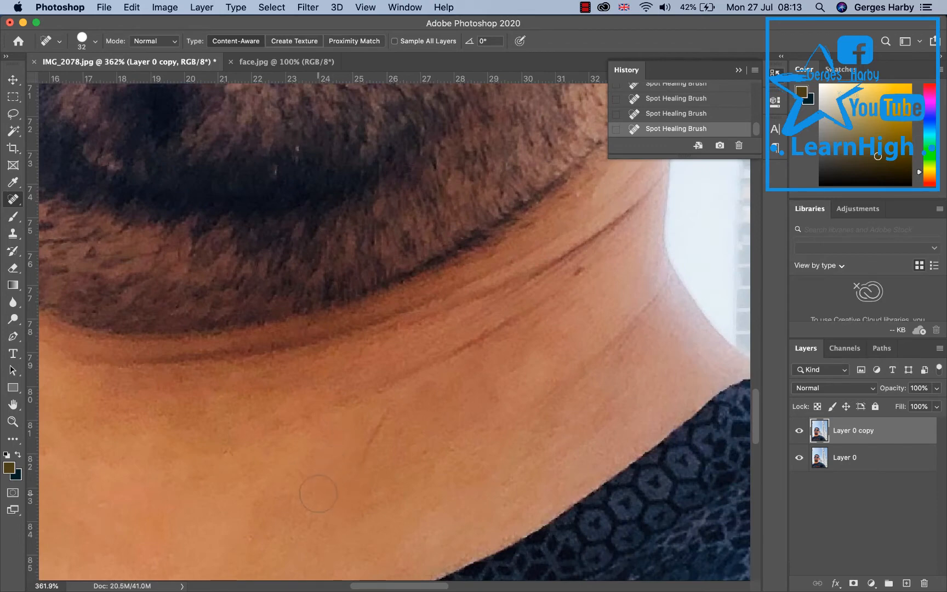
{"action": "left_click", "coordinate": [319, 493]}
{"action": "left_click_drag", "start_coordinate": [319, 493], "coordinate": [382, 417]}
{"action": "left_click_drag", "start_coordinate": [400, 473], "coordinate": [423, 447]}
{"action": "left_click_drag", "start_coordinate": [579, 305], "coordinate": [580, 273]}
{"action": "mouse_move", "coordinate": [349, 419]}
{"action": "left_mouse_down"}
{"action": "mouse_move", "coordinate": [442, 346]}
{"action": "mouse_move", "coordinate": [500, 316]}
{"action": "left_mouse_up"}
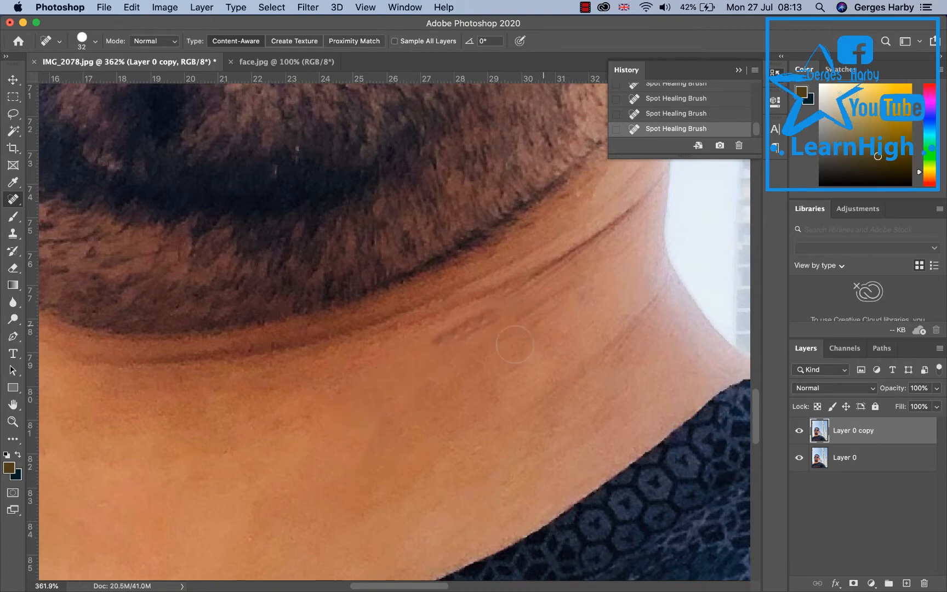
{"action": "mouse_move", "coordinate": [440, 382]}
{"action": "left_mouse_down"}
{"action": "mouse_move", "coordinate": [540, 302]}
{"action": "mouse_move", "coordinate": [583, 277]}
{"action": "left_mouse_up"}
{"action": "left_click_drag", "start_coordinate": [428, 366], "coordinate": [480, 320]}
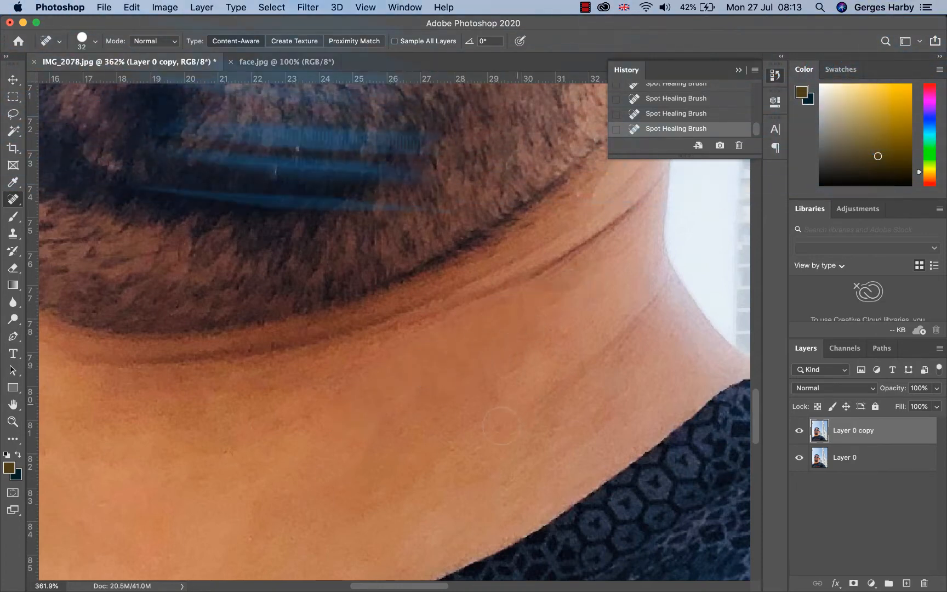
{"action": "left_click_drag", "start_coordinate": [495, 429], "coordinate": [646, 307]}
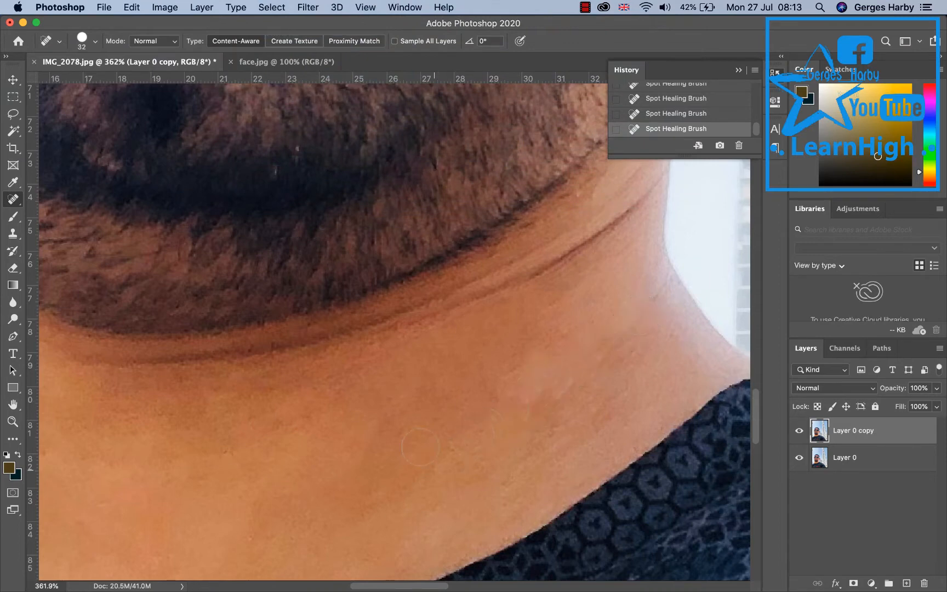
{"action": "left_click", "coordinate": [505, 421]}
{"action": "left_click_drag", "start_coordinate": [502, 422], "coordinate": [641, 326]}
{"action": "left_click_drag", "start_coordinate": [593, 413], "coordinate": [650, 360]}
{"action": "left_click_drag", "start_coordinate": [501, 459], "coordinate": [570, 416]}
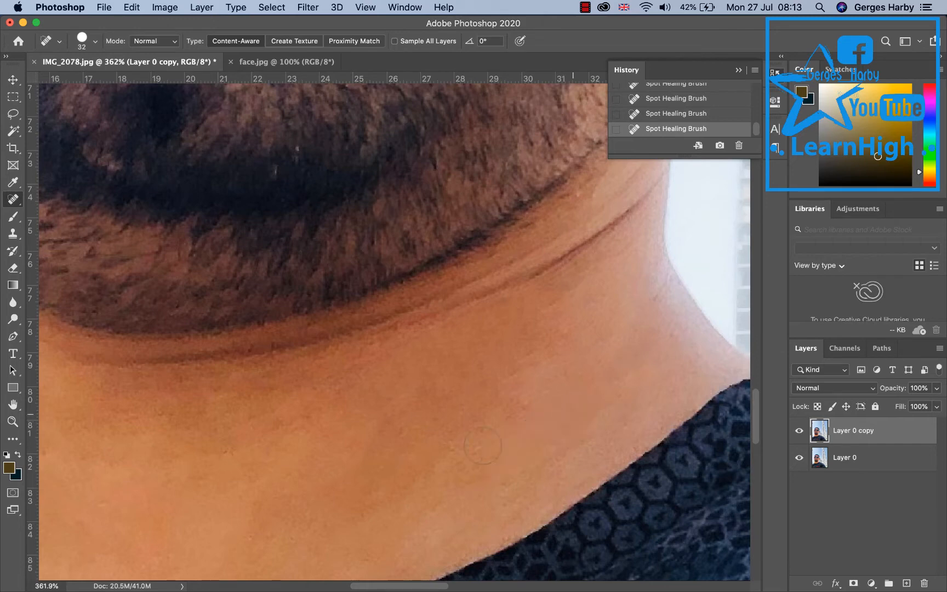
{"action": "left_click_drag", "start_coordinate": [466, 445], "coordinate": [528, 392]}
Zoom out to the whole photo and toggle the copy layer's visibility to compare before and after.
{"action": "scroll", "coordinate": [423, 409], "scroll_direction": "up", "scroll_amount": 1}
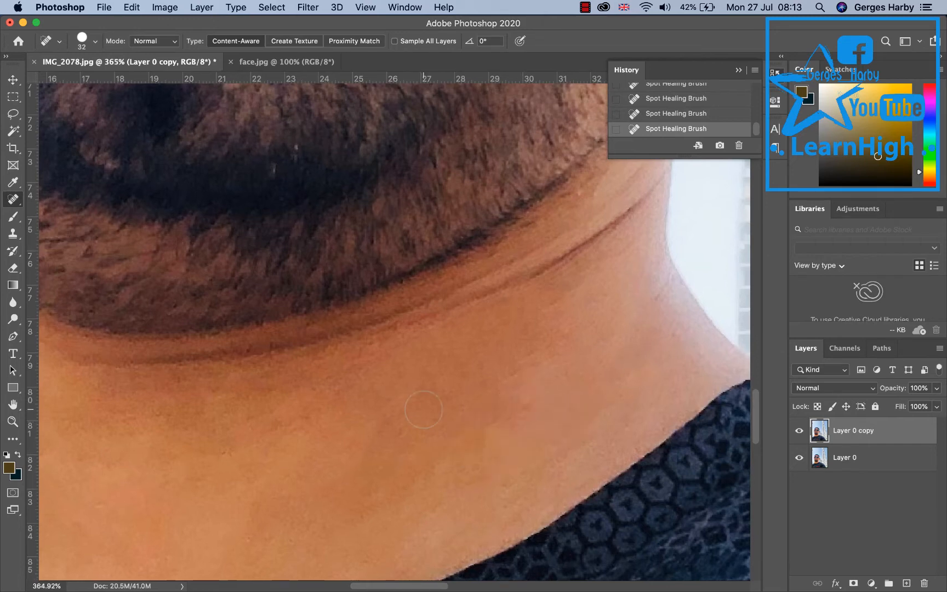
{"action": "scroll", "coordinate": [423, 410], "scroll_direction": "down", "scroll_amount": 1}
{"action": "scroll", "coordinate": [424, 409], "scroll_direction": "down", "scroll_amount": 1}
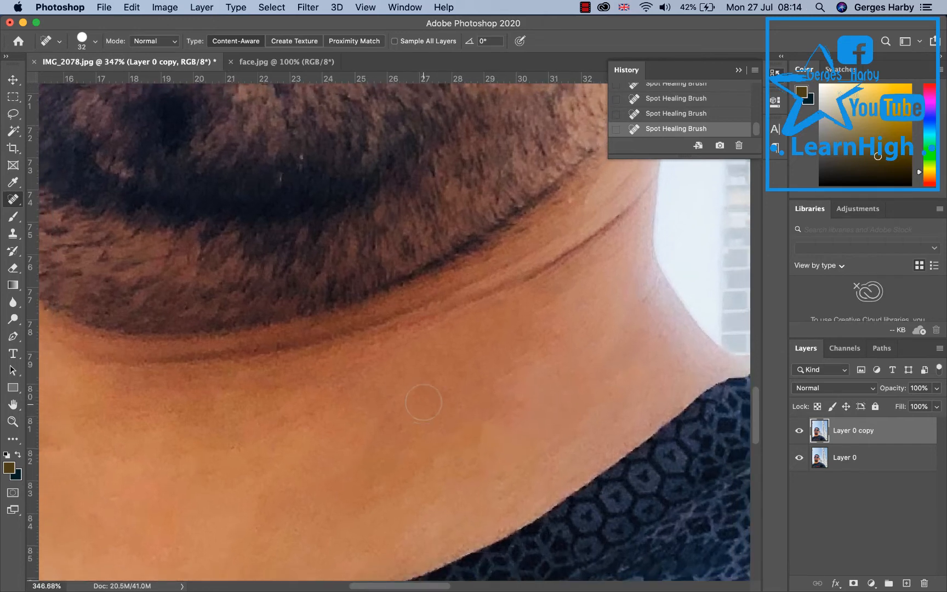
{"action": "left_click", "coordinate": [14, 422]}
{"action": "left_click", "coordinate": [100, 40]}
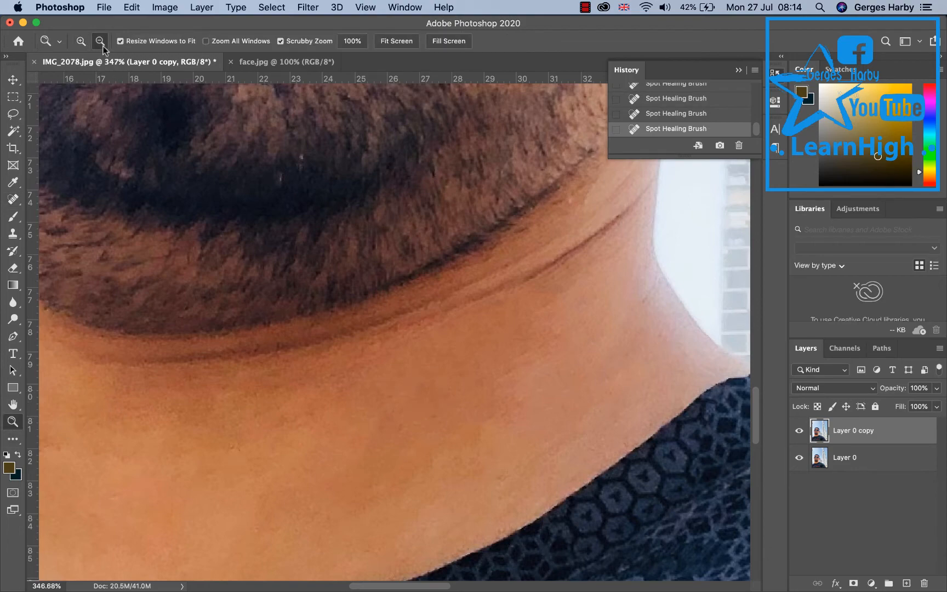
{"action": "left_click", "coordinate": [288, 323]}
{"action": "left_click", "coordinate": [288, 323]}
{"action": "left_click", "coordinate": [288, 323]}
{"action": "left_click", "coordinate": [288, 324]}
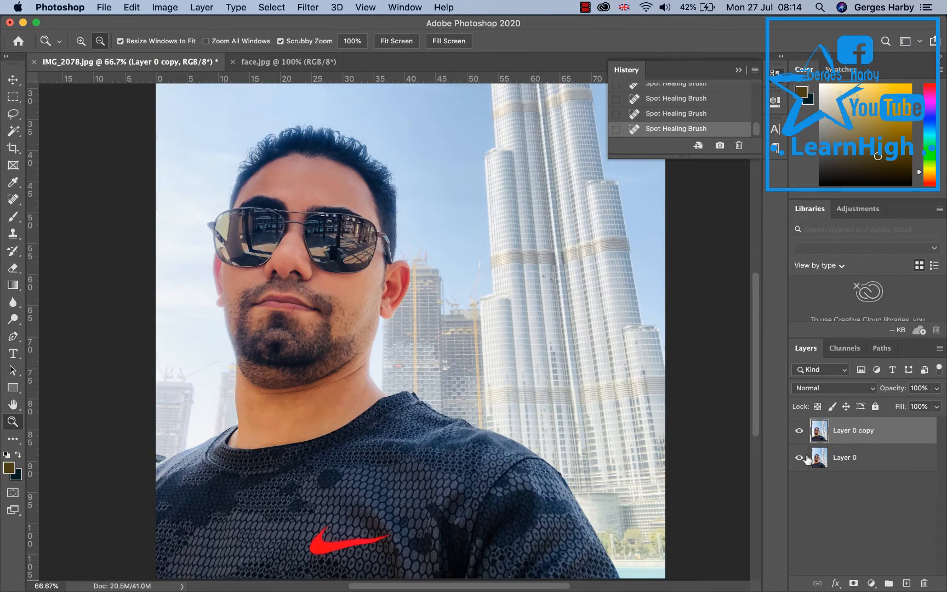
{"action": "left_click", "coordinate": [799, 431]}
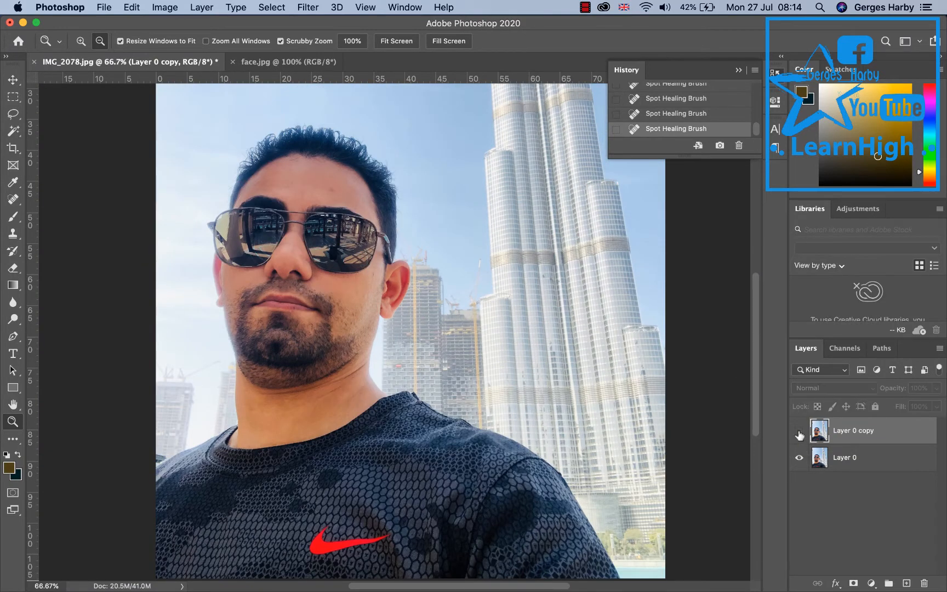
{"action": "left_click", "coordinate": [799, 432]}
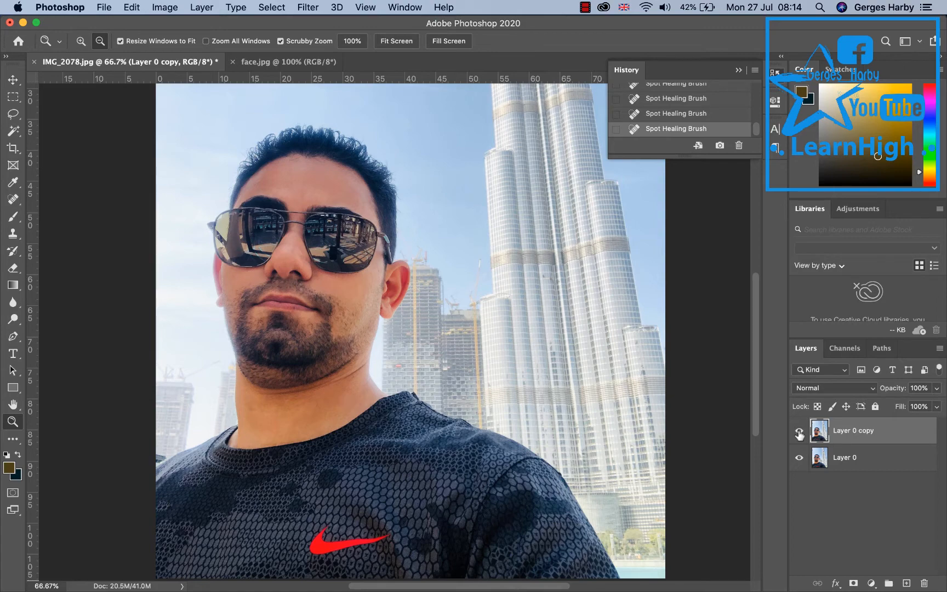
{"action": "left_click", "coordinate": [799, 432]}
{"action": "left_click", "coordinate": [799, 432]}
{"action": "left_click", "coordinate": [799, 432]}
Switch to face.jpg, unlock its background layer and duplicate it as Layer 0 copy.
{"action": "left_click", "coordinate": [297, 62]}
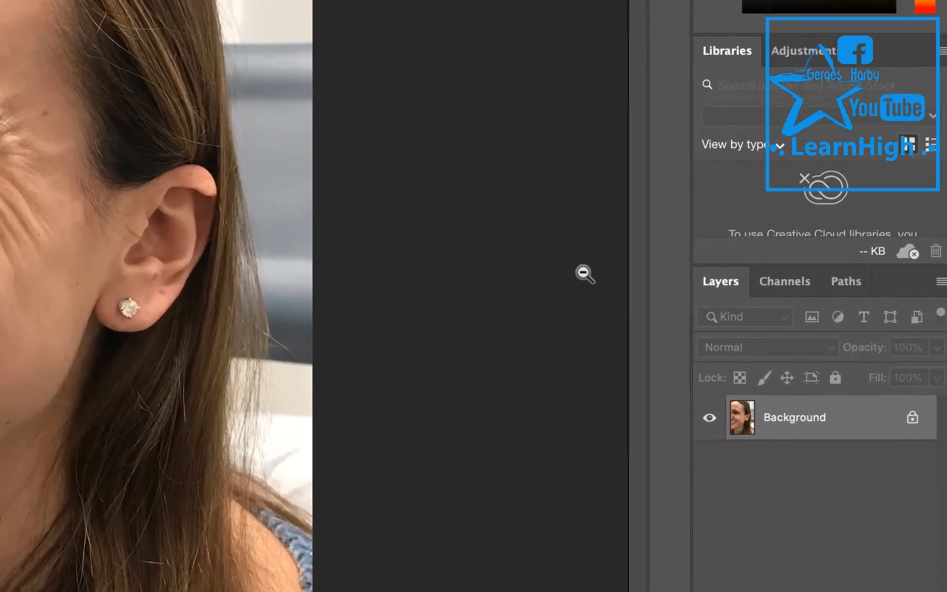
{"action": "left_click", "coordinate": [912, 419]}
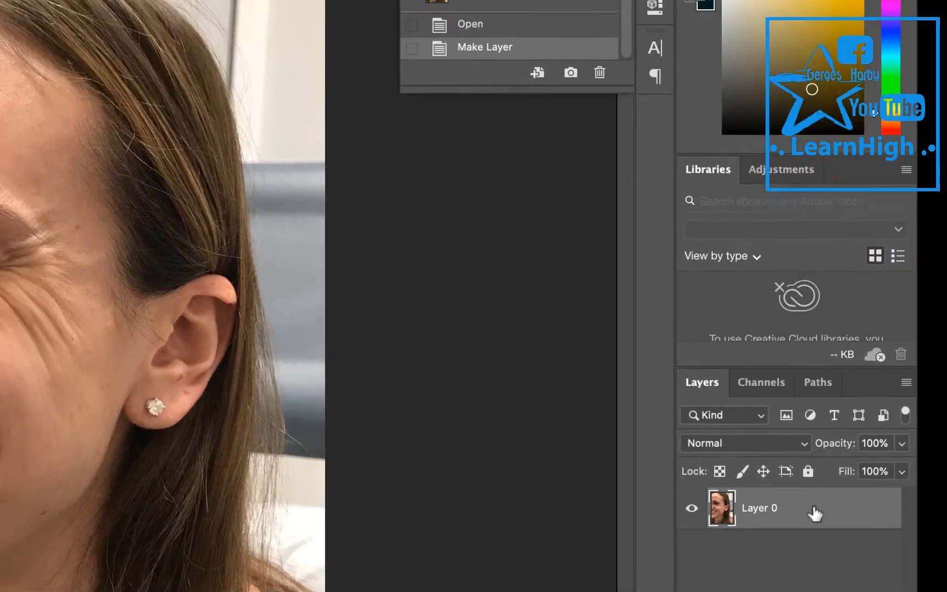
{"action": "right_click", "coordinate": [844, 419]}
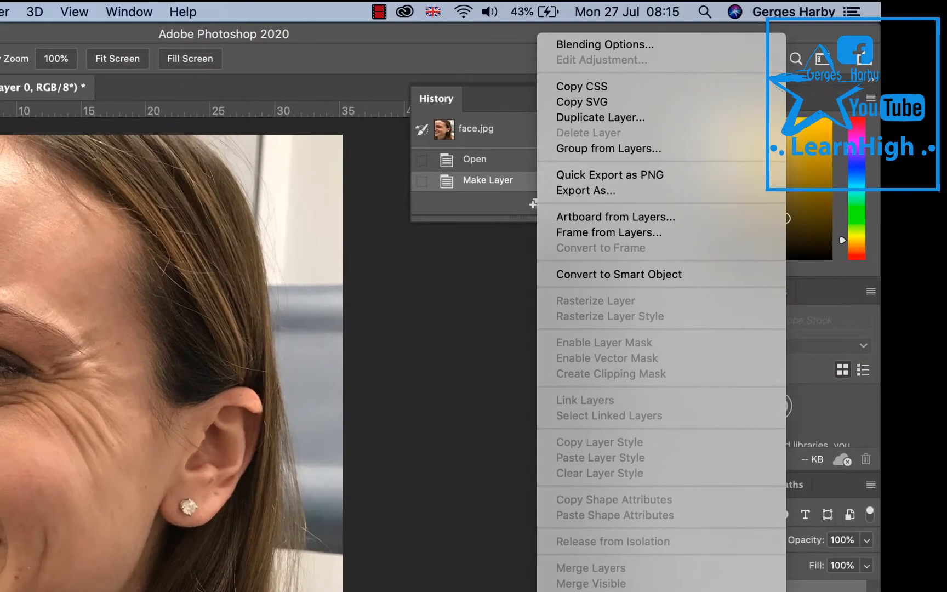
{"action": "left_click", "coordinate": [628, 118]}
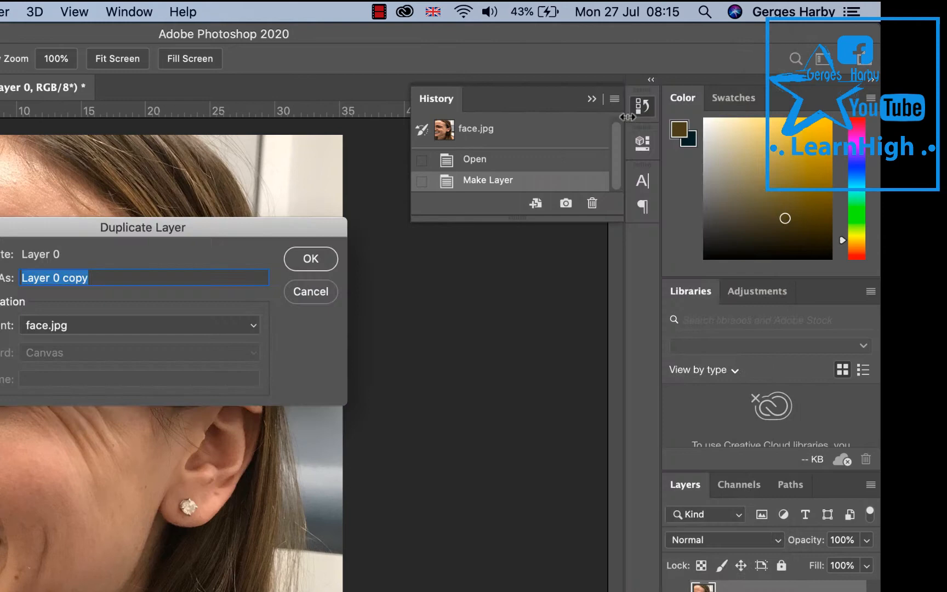
{"action": "left_click", "coordinate": [311, 257]}
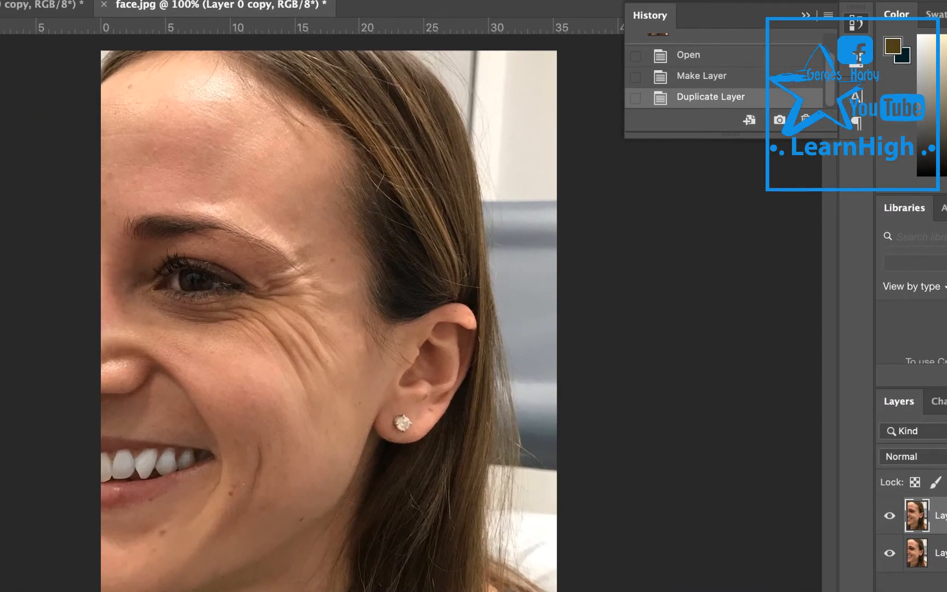
Zoom in on the cheek beside the ear and patch the deep crease with the Patch Tool.
{"action": "left_click", "coordinate": [323, 354]}
{"action": "left_click", "coordinate": [323, 354]}
{"action": "left_click", "coordinate": [323, 354]}
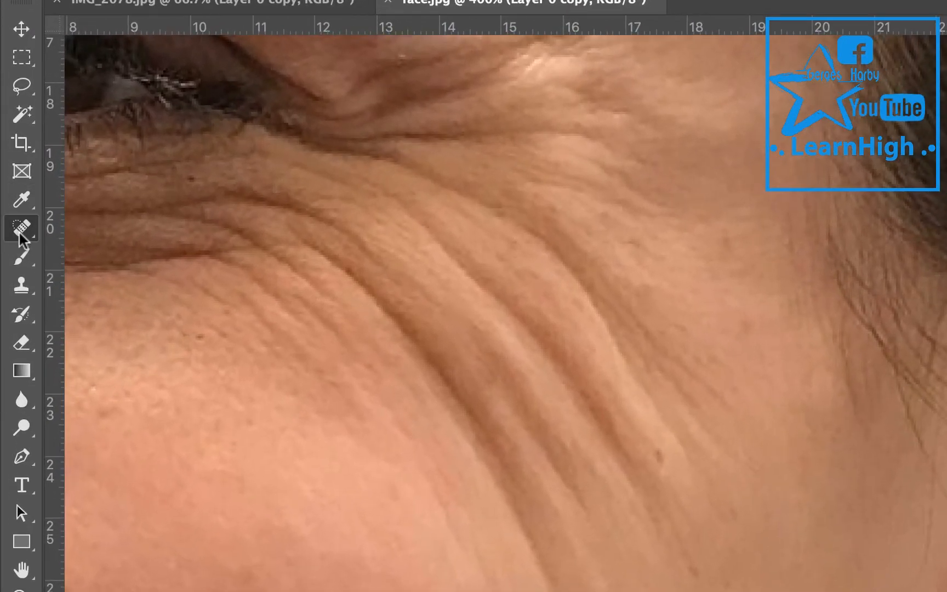
{"action": "right_click", "coordinate": [19, 217]}
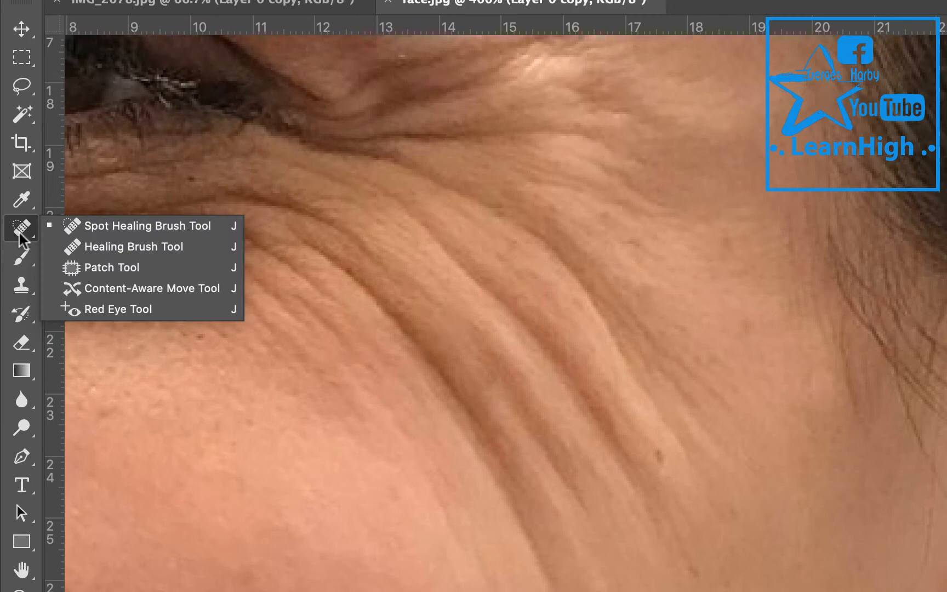
{"action": "left_click", "coordinate": [71, 253]}
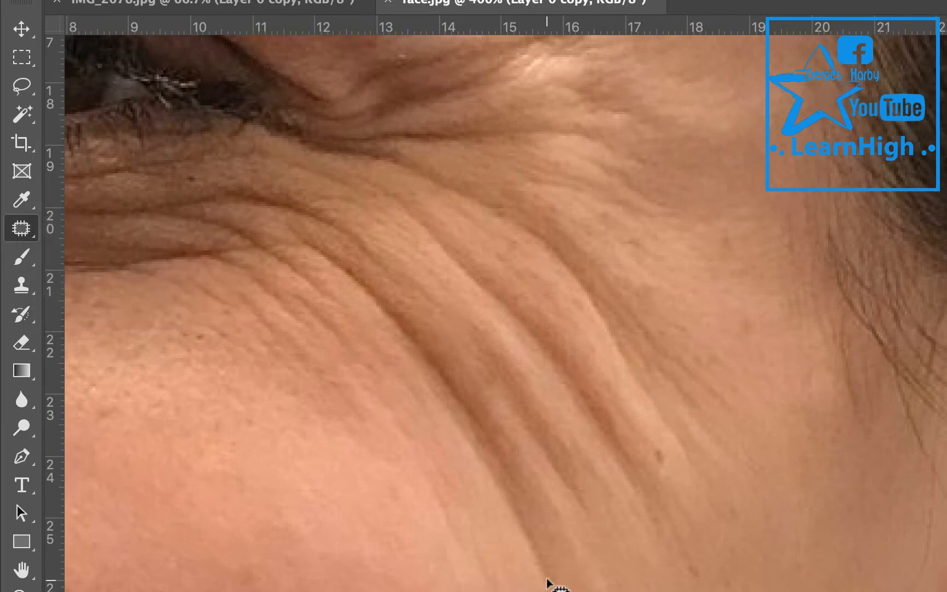
{"action": "mouse_move", "coordinate": [546, 581]}
{"action": "left_mouse_down"}
{"action": "mouse_move", "coordinate": [460, 501]}
{"action": "mouse_move", "coordinate": [382, 362]}
{"action": "mouse_move", "coordinate": [372, 269]}
{"action": "left_mouse_up"}
{"action": "left_click_drag", "start_coordinate": [497, 430], "coordinate": [534, 558]}
{"action": "mouse_move", "coordinate": [473, 448]}
{"action": "left_mouse_down"}
{"action": "mouse_move", "coordinate": [362, 573]}
{"action": "mouse_move", "coordinate": [373, 582]}
{"action": "left_mouse_up"}
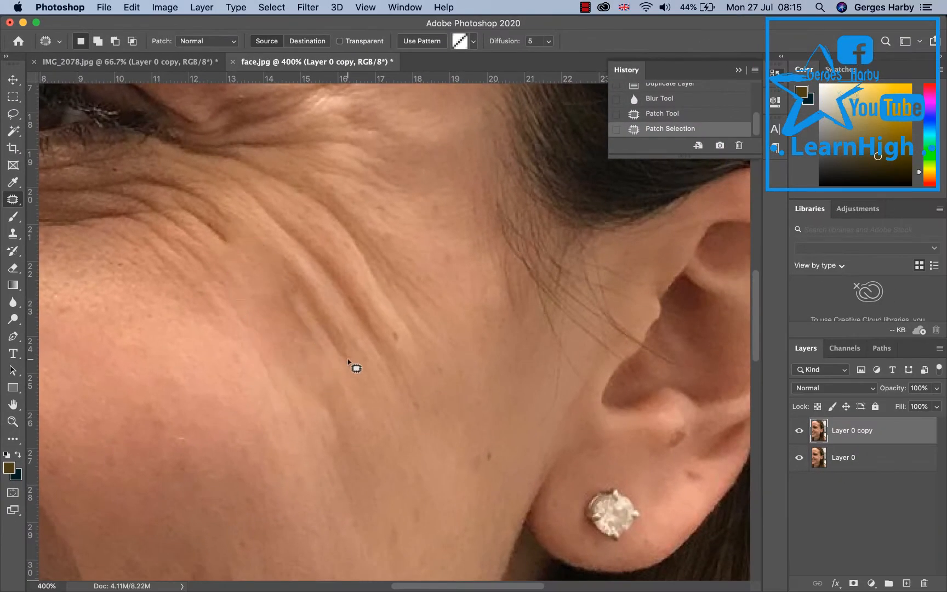
{"action": "left_click", "coordinate": [348, 362]}
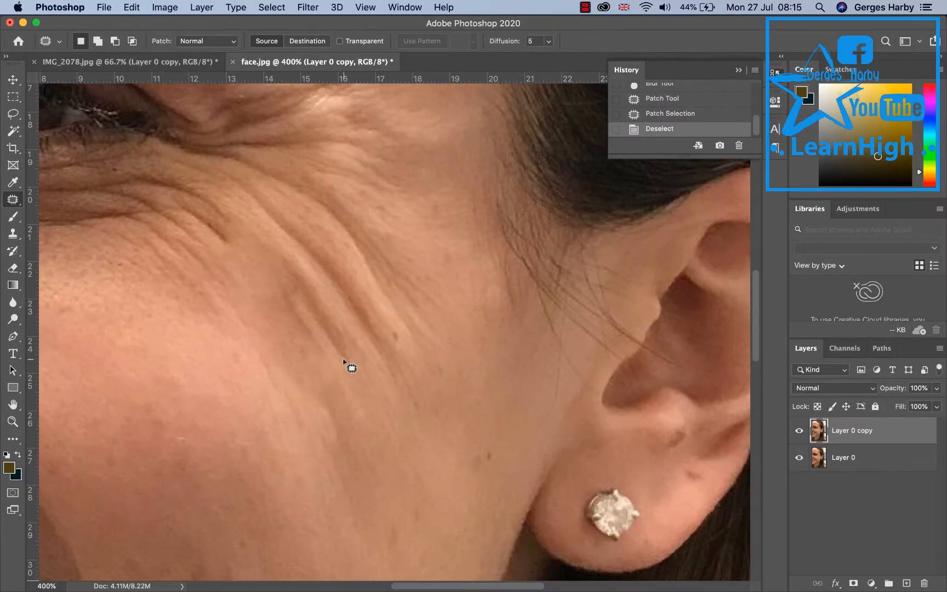
Patch the remaining crease lines on the cheek by dragging selections onto smooth nearby skin.
{"action": "left_click_drag", "start_coordinate": [357, 332], "coordinate": [351, 350]}
{"action": "left_click_drag", "start_coordinate": [329, 310], "coordinate": [189, 463]}
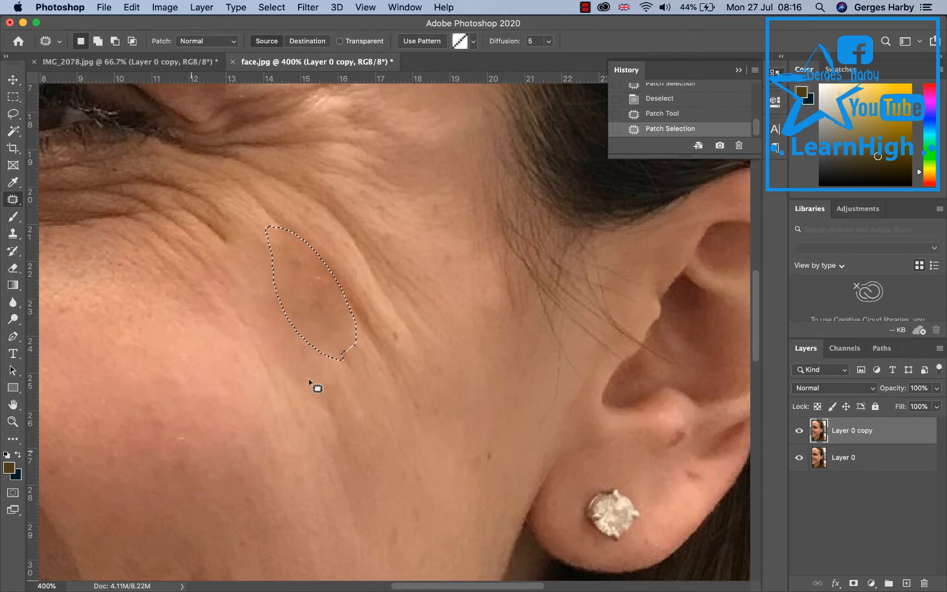
{"action": "left_click", "coordinate": [386, 356]}
{"action": "mouse_move", "coordinate": [383, 353]}
{"action": "left_mouse_down"}
{"action": "mouse_move", "coordinate": [273, 214]}
{"action": "mouse_move", "coordinate": [417, 283]}
{"action": "left_mouse_up"}
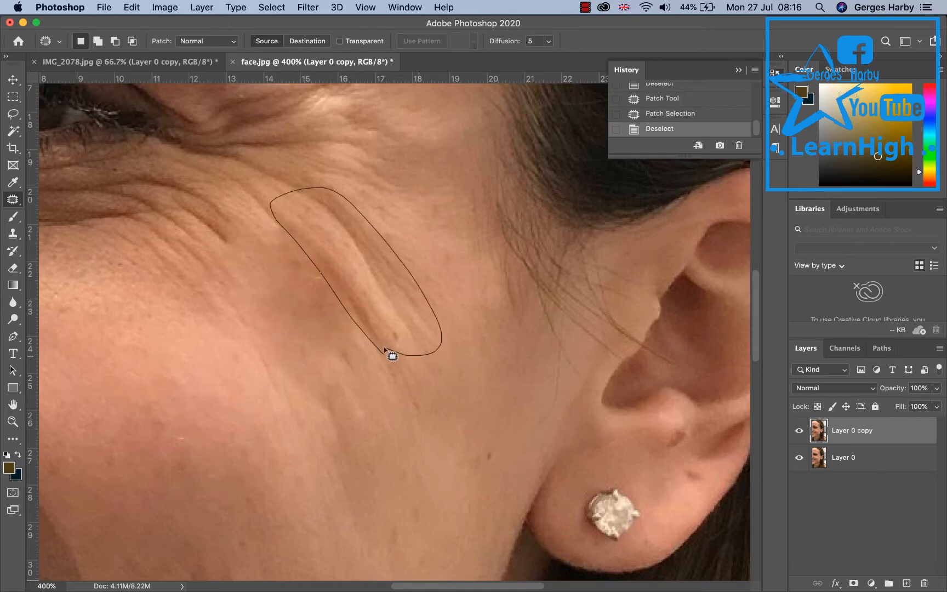
{"action": "mouse_move", "coordinate": [386, 351]}
{"action": "left_mouse_down"}
{"action": "mouse_move", "coordinate": [241, 381]}
{"action": "mouse_move", "coordinate": [211, 415]}
{"action": "left_mouse_up"}
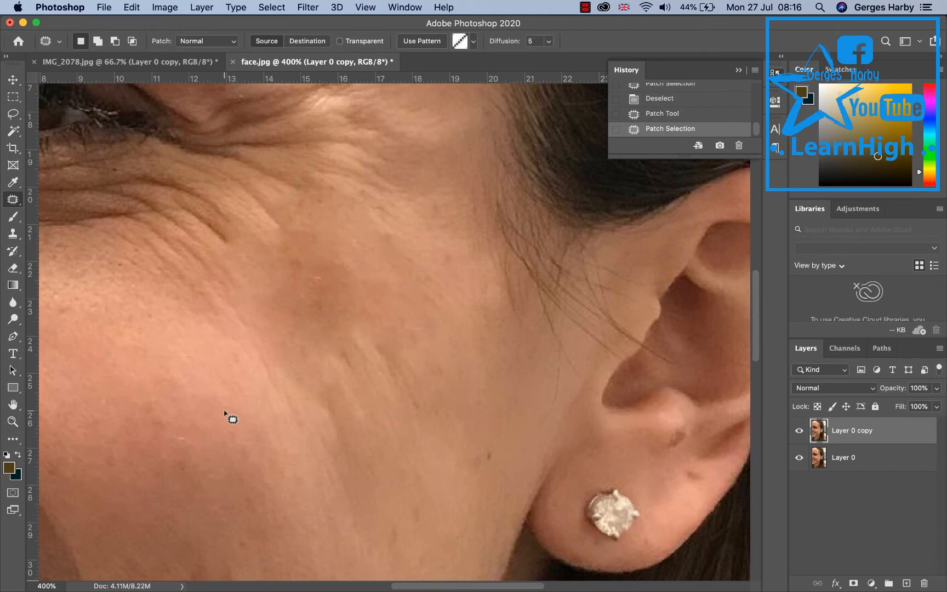
{"action": "left_click", "coordinate": [225, 412]}
{"action": "mouse_move", "coordinate": [304, 362]}
{"action": "left_mouse_down"}
{"action": "mouse_move", "coordinate": [437, 376]}
{"action": "mouse_move", "coordinate": [239, 459]}
{"action": "left_mouse_up"}
{"action": "left_click", "coordinate": [281, 287]}
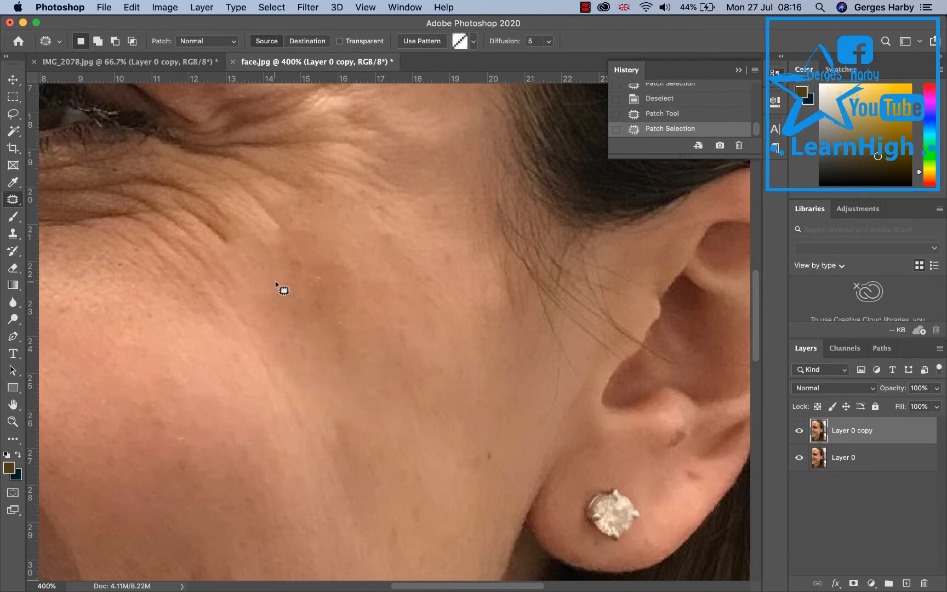
{"action": "mouse_move", "coordinate": [214, 335]}
{"action": "left_mouse_down"}
{"action": "mouse_move", "coordinate": [291, 289]}
{"action": "mouse_move", "coordinate": [247, 292]}
{"action": "mouse_move", "coordinate": [236, 401]}
{"action": "left_mouse_up"}
{"action": "left_click", "coordinate": [236, 404]}
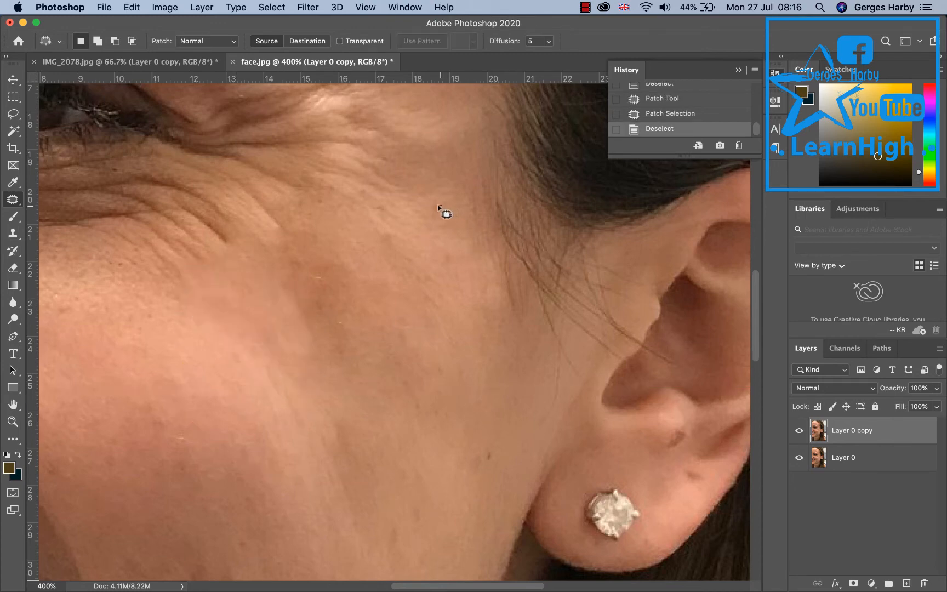
Patch the wrinkles on the upper cheek below the temple with the Patch Tool.
{"action": "mouse_move", "coordinate": [388, 273]}
{"action": "left_mouse_down"}
{"action": "mouse_move", "coordinate": [446, 198]}
{"action": "mouse_move", "coordinate": [432, 364]}
{"action": "left_mouse_up"}
{"action": "left_click", "coordinate": [338, 225]}
{"action": "mouse_move", "coordinate": [338, 224]}
{"action": "left_mouse_down"}
{"action": "mouse_move", "coordinate": [326, 355]}
{"action": "mouse_move", "coordinate": [370, 255]}
{"action": "mouse_move", "coordinate": [335, 225]}
{"action": "left_mouse_up"}
{"action": "left_click_drag", "start_coordinate": [321, 269], "coordinate": [256, 389]}
{"action": "left_click", "coordinate": [256, 389]}
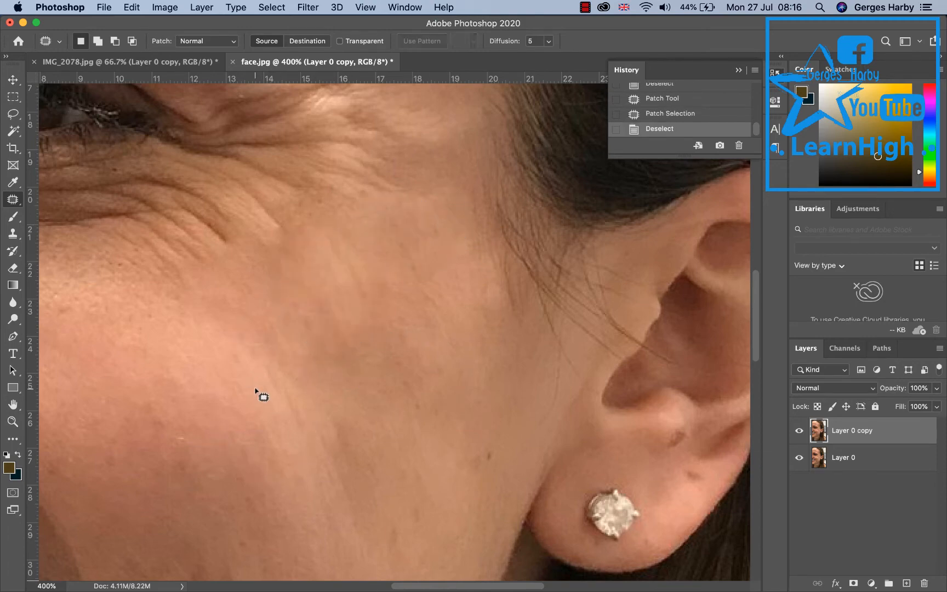
{"action": "mouse_move", "coordinate": [291, 212]}
{"action": "left_mouse_down"}
{"action": "mouse_move", "coordinate": [274, 209]}
{"action": "mouse_move", "coordinate": [287, 294]}
{"action": "left_mouse_up"}
{"action": "left_click", "coordinate": [360, 187]}
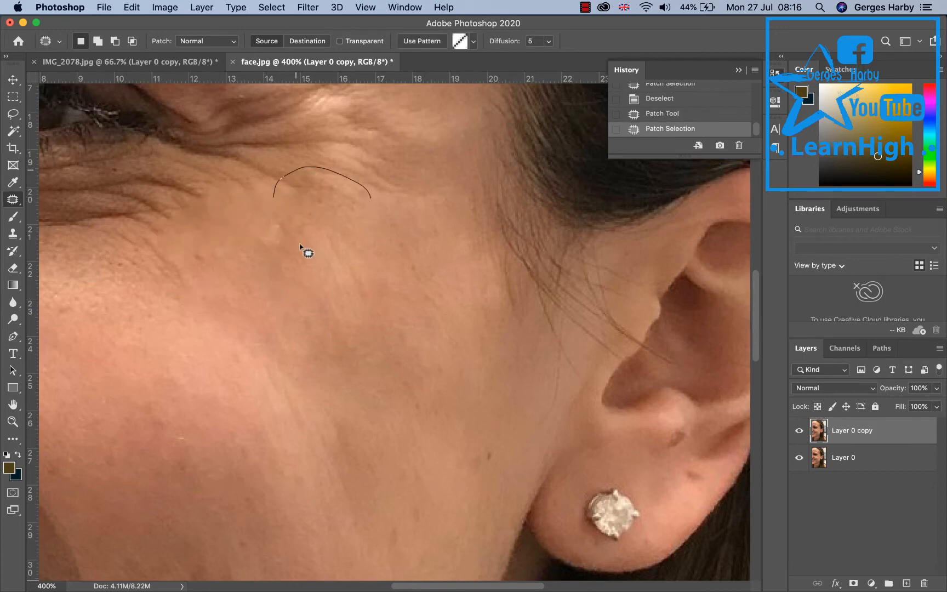
{"action": "left_click_drag", "start_coordinate": [299, 244], "coordinate": [393, 160]}
{"action": "left_click_drag", "start_coordinate": [340, 205], "coordinate": [338, 297]}
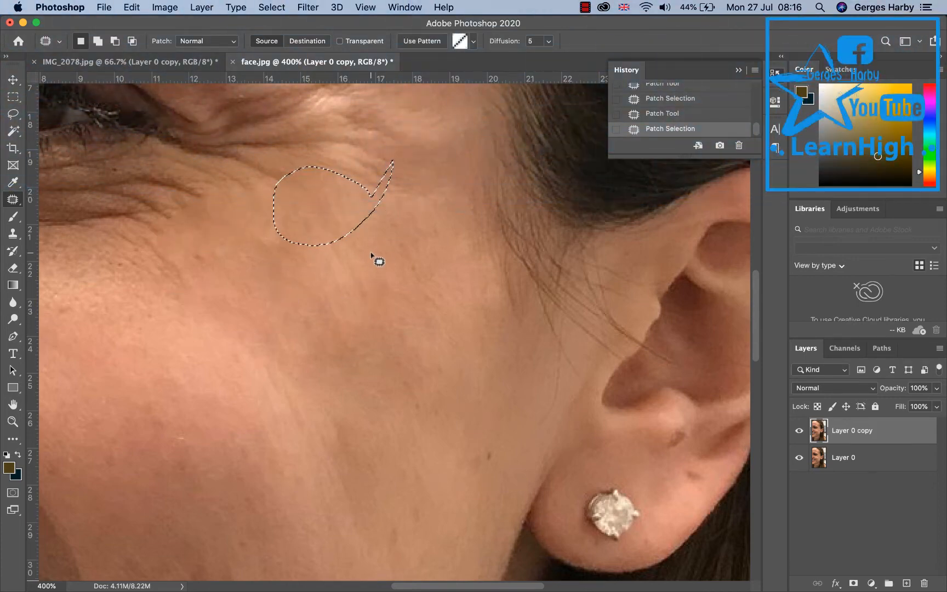
Patch the crow's-feet wrinkles at the outer corner of the eye onto clean skin below.
{"action": "scroll", "coordinate": [372, 258], "scroll_direction": "up", "scroll_amount": 3}
{"action": "scroll", "coordinate": [372, 257], "scroll_direction": "up", "scroll_amount": 2}
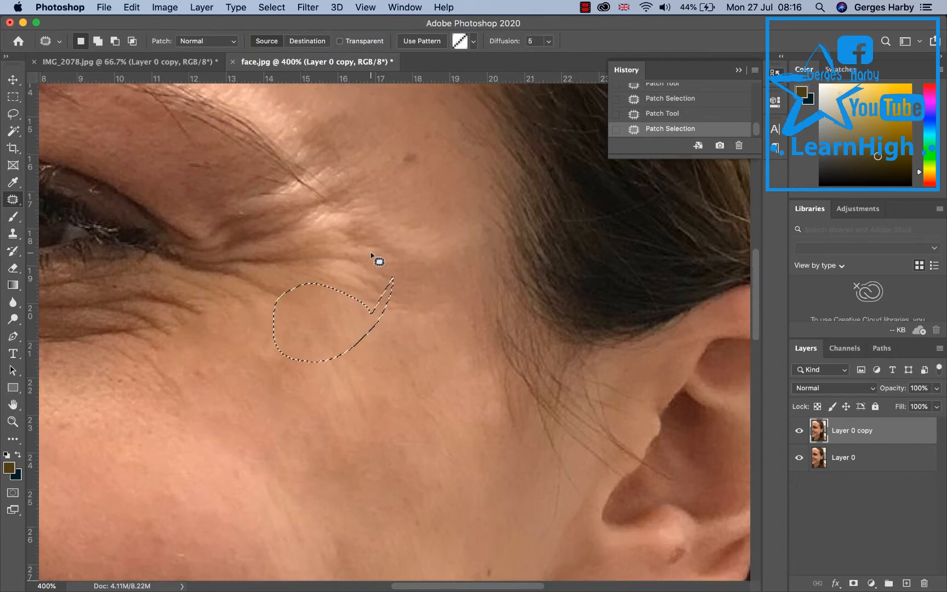
{"action": "left_click", "coordinate": [440, 221]}
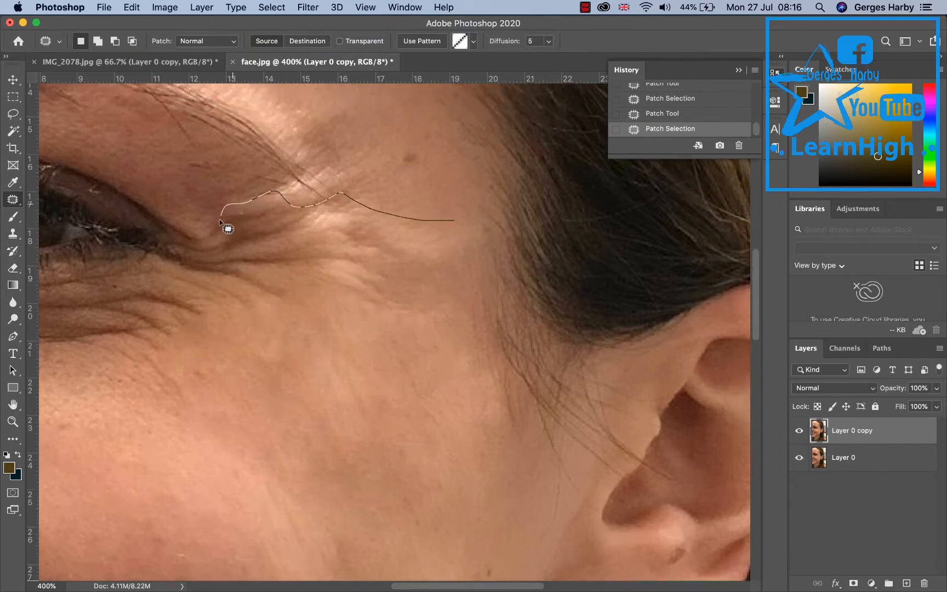
{"action": "left_click_drag", "start_coordinate": [438, 239], "coordinate": [441, 233]}
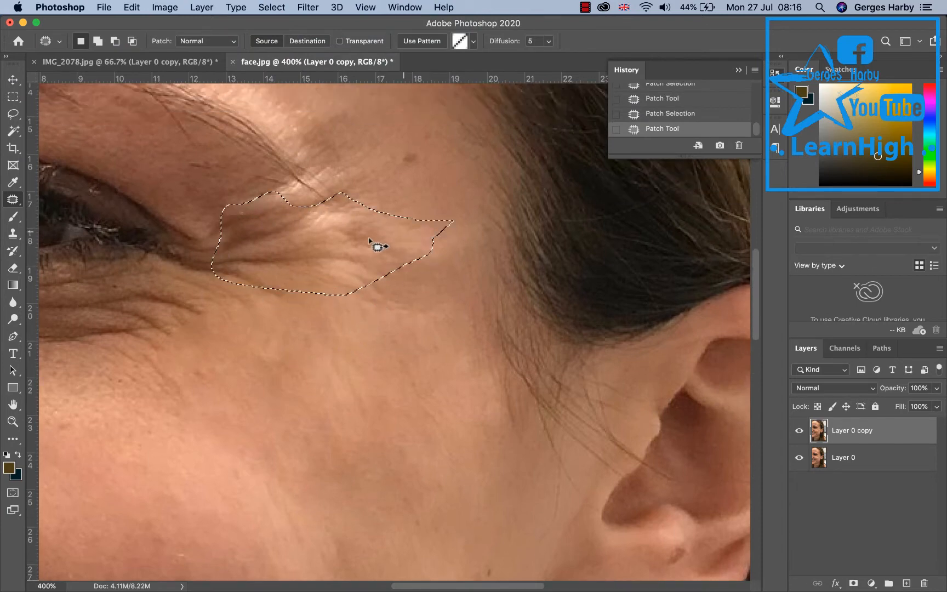
{"action": "mouse_move", "coordinate": [377, 245]}
{"action": "left_mouse_down"}
{"action": "mouse_move", "coordinate": [365, 365]}
{"action": "mouse_move", "coordinate": [376, 384]}
{"action": "left_mouse_up"}
{"action": "key", "text": "super+d"}
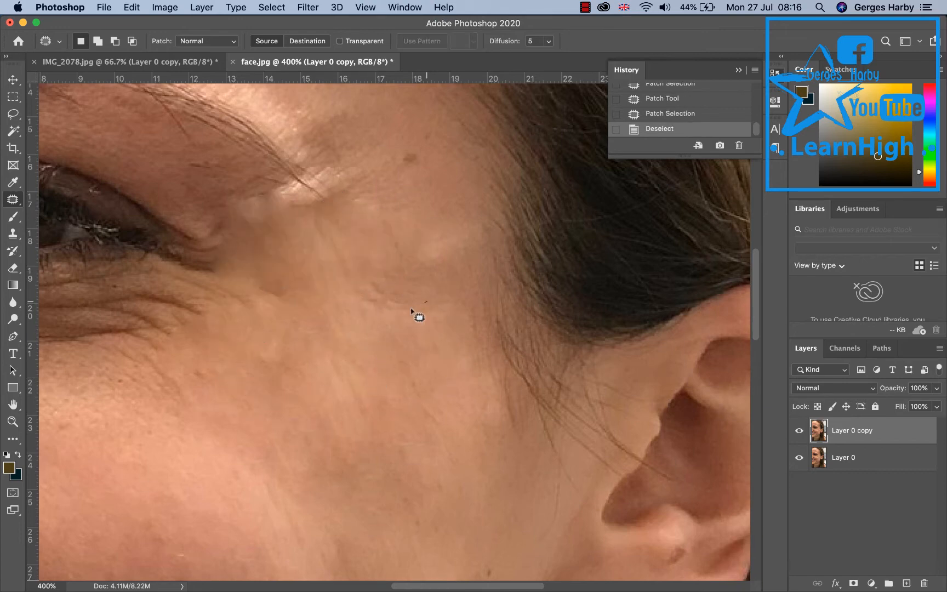
{"action": "mouse_move", "coordinate": [412, 311]}
{"action": "left_mouse_down"}
{"action": "mouse_move", "coordinate": [461, 186]}
{"action": "mouse_move", "coordinate": [414, 311]}
{"action": "mouse_move", "coordinate": [217, 478]}
{"action": "mouse_move", "coordinate": [163, 541]}
{"action": "left_mouse_up"}
{"action": "key", "text": "super+d"}
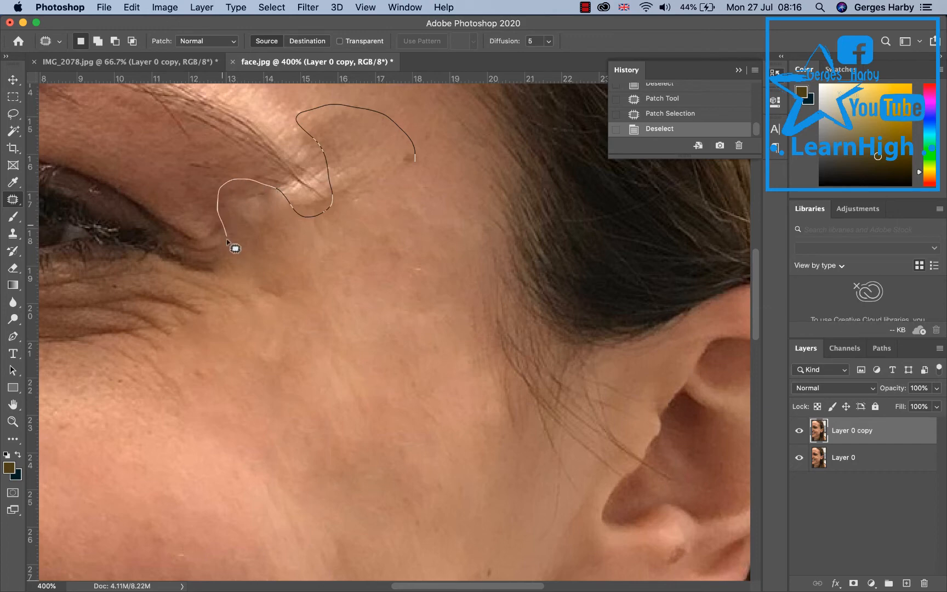
Patch the wrinkled area on the temple beside the eyebrow onto smooth cheek skin.
{"action": "mouse_move", "coordinate": [213, 315]}
{"action": "left_mouse_down"}
{"action": "mouse_move", "coordinate": [355, 233]}
{"action": "mouse_move", "coordinate": [416, 159]}
{"action": "mouse_move", "coordinate": [275, 486]}
{"action": "left_mouse_up"}
{"action": "scroll", "coordinate": [363, 269], "scroll_direction": "down", "scroll_amount": 3}
{"action": "scroll", "coordinate": [358, 282], "scroll_direction": "down", "scroll_amount": 2}
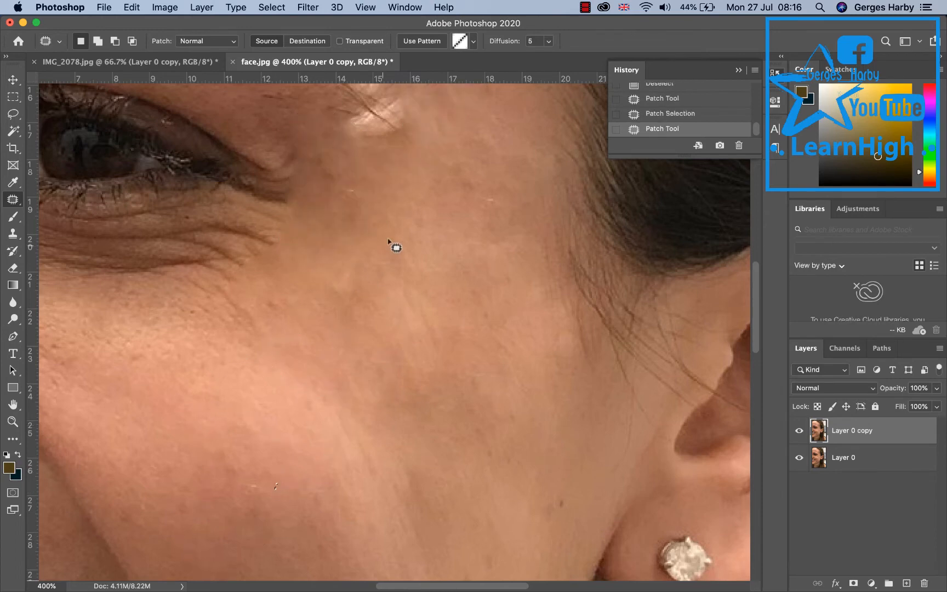
{"action": "scroll", "coordinate": [426, 257], "scroll_direction": "up", "scroll_amount": 2}
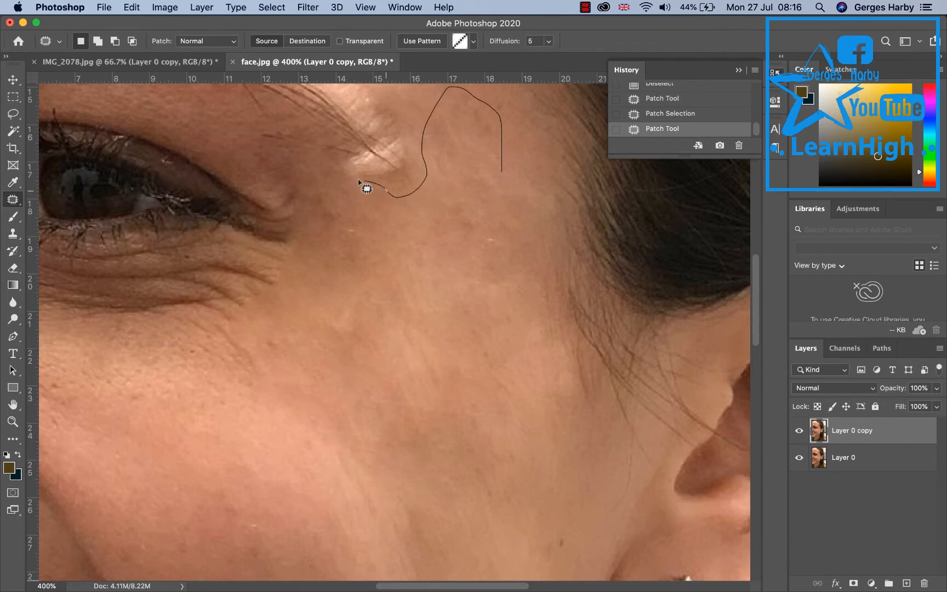
{"action": "left_click_drag", "start_coordinate": [428, 233], "coordinate": [501, 164]}
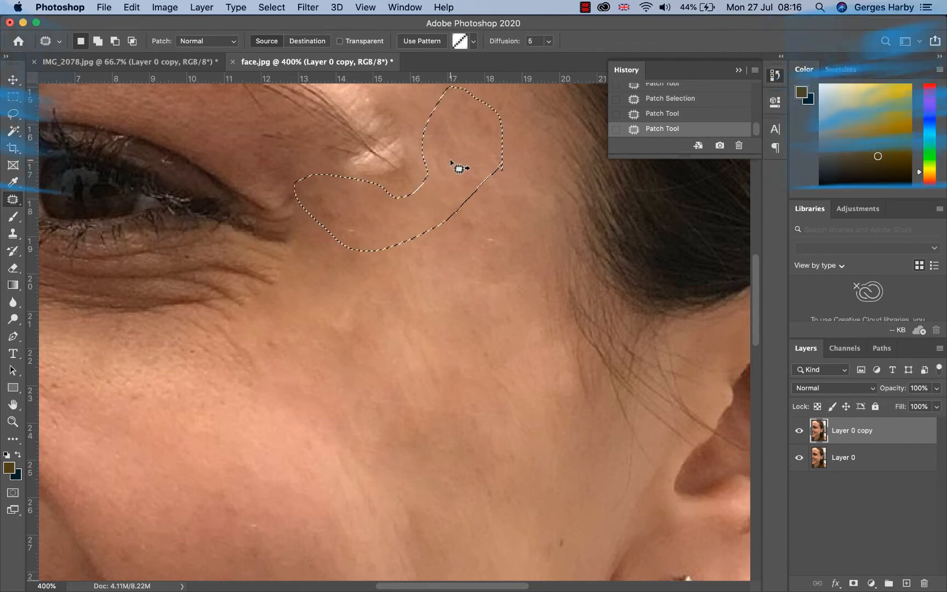
{"action": "scroll", "coordinate": [414, 285], "scroll_direction": "down", "scroll_amount": 1}
{"action": "left_click_drag", "start_coordinate": [429, 224], "coordinate": [317, 450]}
{"action": "key", "text": "super+d"}
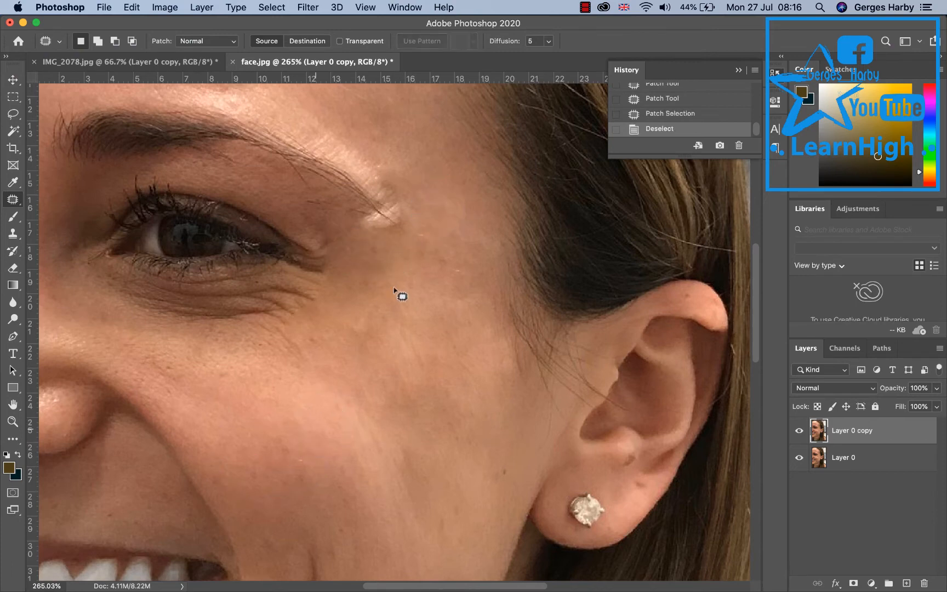
Patch the wrinkles beneath the lower eyelid and near the eye corner.
{"action": "mouse_move", "coordinate": [348, 286]}
{"action": "left_mouse_down"}
{"action": "mouse_move", "coordinate": [387, 349]}
{"action": "mouse_move", "coordinate": [435, 270]}
{"action": "left_mouse_up"}
{"action": "left_click_drag", "start_coordinate": [393, 309], "coordinate": [296, 446]}
{"action": "mouse_move", "coordinate": [306, 352]}
{"action": "left_mouse_down"}
{"action": "mouse_move", "coordinate": [260, 289]}
{"action": "mouse_move", "coordinate": [287, 355]}
{"action": "left_mouse_up"}
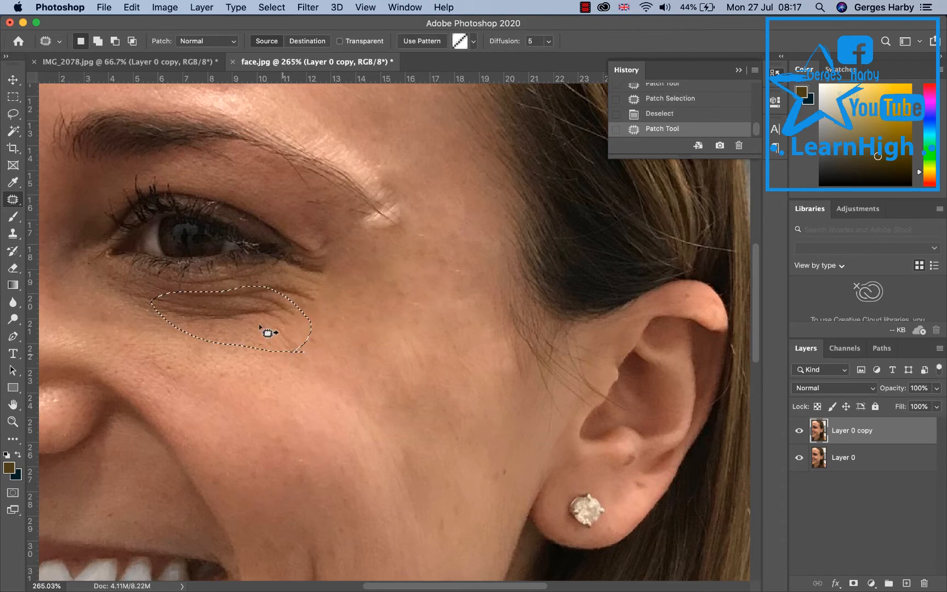
{"action": "mouse_move", "coordinate": [253, 317]}
{"action": "left_mouse_down"}
{"action": "mouse_move", "coordinate": [310, 450]}
{"action": "mouse_move", "coordinate": [311, 441]}
{"action": "left_mouse_up"}
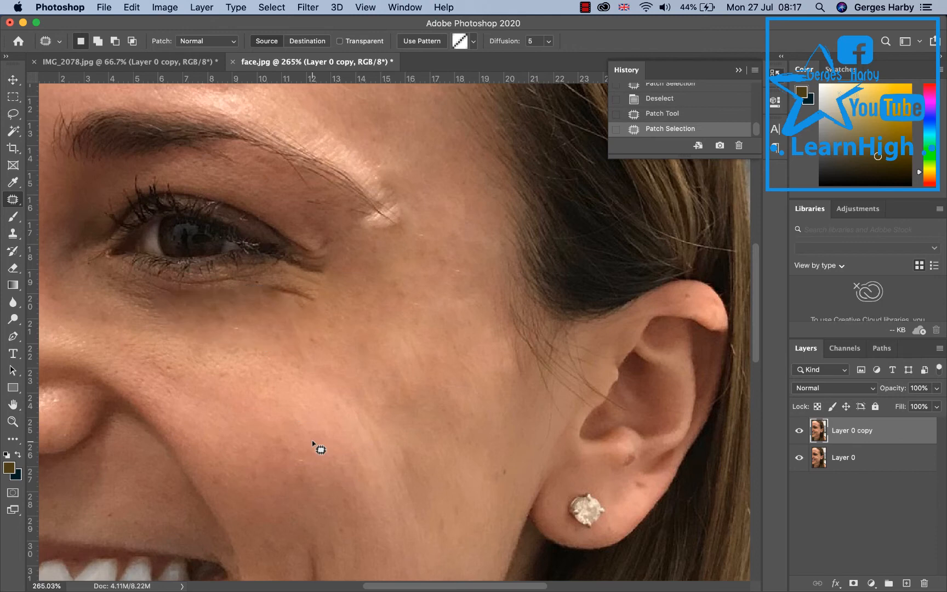
{"action": "left_click", "coordinate": [312, 442]}
{"action": "mouse_move", "coordinate": [323, 279]}
{"action": "left_mouse_down"}
{"action": "mouse_move", "coordinate": [274, 280]}
{"action": "mouse_move", "coordinate": [265, 296]}
{"action": "mouse_move", "coordinate": [300, 307]}
{"action": "mouse_move", "coordinate": [328, 276]}
{"action": "left_mouse_up"}
{"action": "left_click_drag", "start_coordinate": [305, 310], "coordinate": [299, 358]}
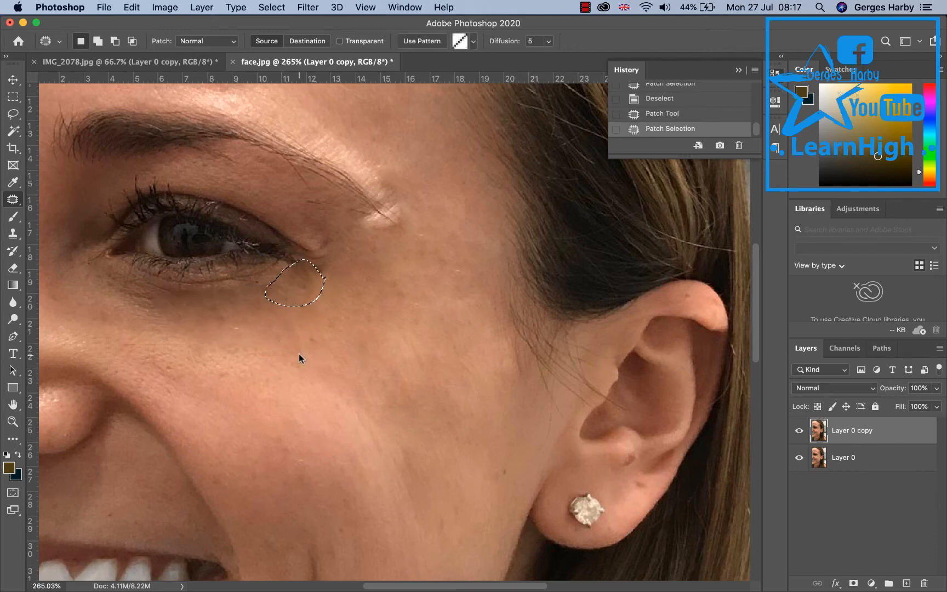
{"action": "left_click", "coordinate": [353, 276]}
Patch the fine lines just under the eye with several small patch selections.
{"action": "mouse_move", "coordinate": [329, 228]}
{"action": "left_mouse_down"}
{"action": "mouse_move", "coordinate": [299, 262]}
{"action": "mouse_move", "coordinate": [349, 271]}
{"action": "mouse_move", "coordinate": [344, 247]}
{"action": "mouse_move", "coordinate": [351, 272]}
{"action": "mouse_move", "coordinate": [371, 255]}
{"action": "left_mouse_up"}
{"action": "left_click", "coordinate": [363, 288]}
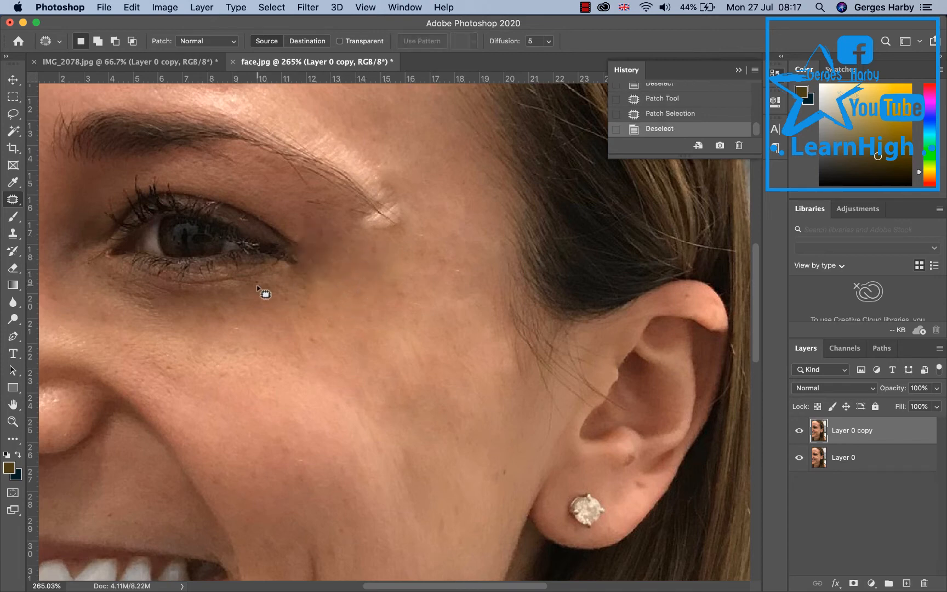
{"action": "mouse_move", "coordinate": [162, 306]}
{"action": "left_mouse_down"}
{"action": "mouse_move", "coordinate": [126, 293]}
{"action": "mouse_move", "coordinate": [119, 279]}
{"action": "mouse_move", "coordinate": [141, 276]}
{"action": "mouse_move", "coordinate": [164, 303]}
{"action": "mouse_move", "coordinate": [202, 313]}
{"action": "left_mouse_up"}
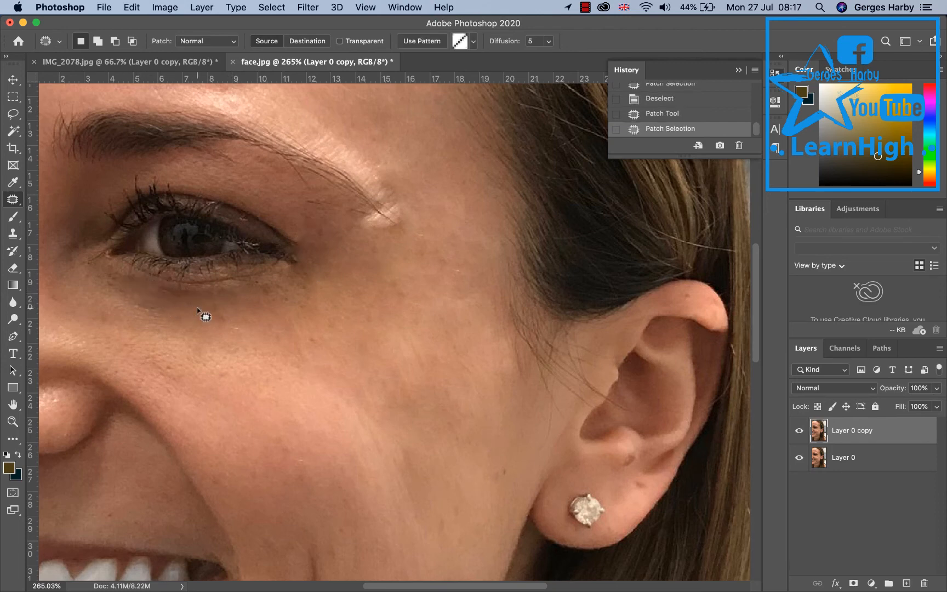
{"action": "left_click", "coordinate": [171, 309]}
{"action": "mouse_move", "coordinate": [144, 312]}
{"action": "left_mouse_down"}
{"action": "mouse_move", "coordinate": [114, 276]}
{"action": "mouse_move", "coordinate": [163, 308]}
{"action": "mouse_move", "coordinate": [147, 310]}
{"action": "mouse_move", "coordinate": [230, 308]}
{"action": "left_mouse_up"}
{"action": "left_click", "coordinate": [196, 313]}
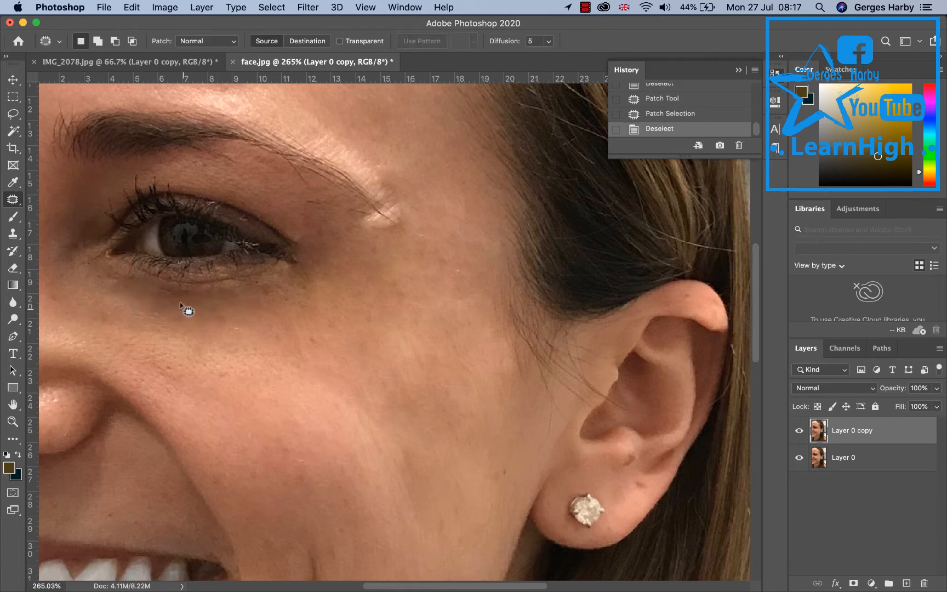
{"action": "mouse_move", "coordinate": [174, 301]}
{"action": "left_mouse_down"}
{"action": "mouse_move", "coordinate": [163, 298]}
{"action": "mouse_move", "coordinate": [175, 292]}
{"action": "mouse_move", "coordinate": [180, 303]}
{"action": "mouse_move", "coordinate": [211, 303]}
{"action": "left_mouse_up"}
{"action": "left_click", "coordinate": [148, 324]}
Patch the bright wrinkle at the end of the eyebrow onto smooth skin.
{"action": "scroll", "coordinate": [375, 358], "scroll_direction": "right", "scroll_amount": 2}
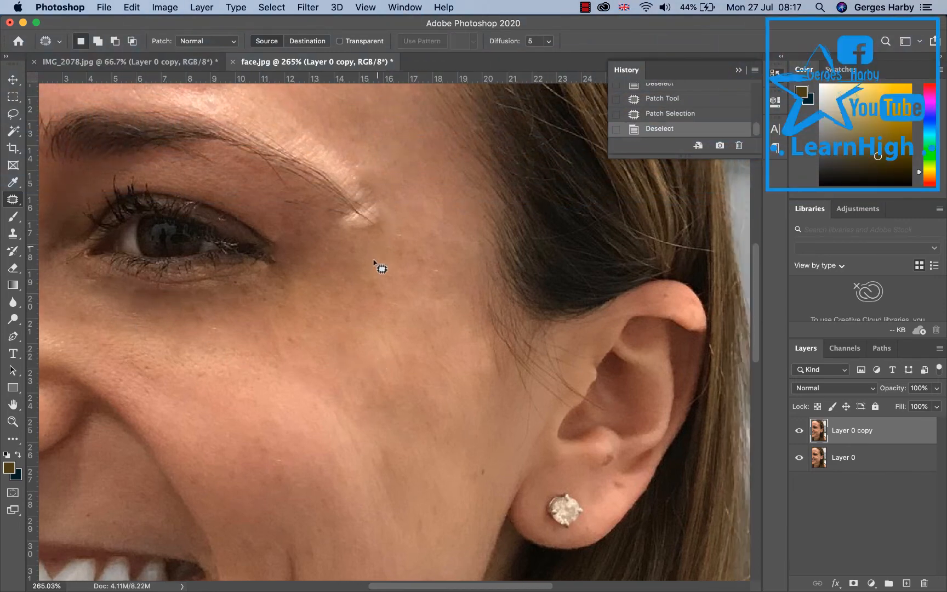
{"action": "scroll", "coordinate": [374, 262], "scroll_direction": "up", "scroll_amount": 2}
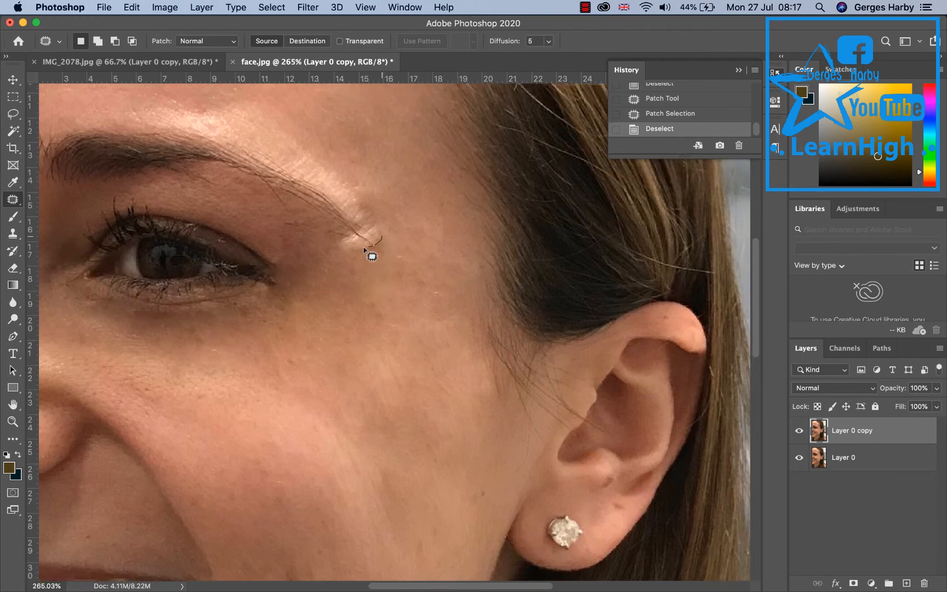
{"action": "left_click_drag", "start_coordinate": [355, 223], "coordinate": [380, 237]}
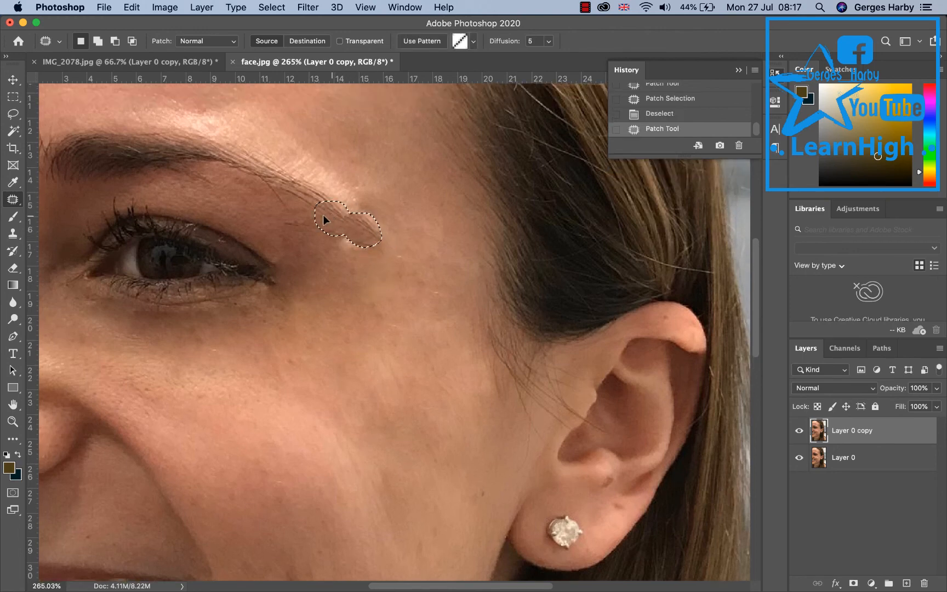
{"action": "mouse_move", "coordinate": [323, 219]}
{"action": "left_mouse_down"}
{"action": "mouse_move", "coordinate": [412, 241]}
{"action": "mouse_move", "coordinate": [387, 247]}
{"action": "mouse_move", "coordinate": [281, 450]}
{"action": "left_mouse_up"}
{"action": "key", "text": "super+d"}
{"action": "key", "text": "super+d"}
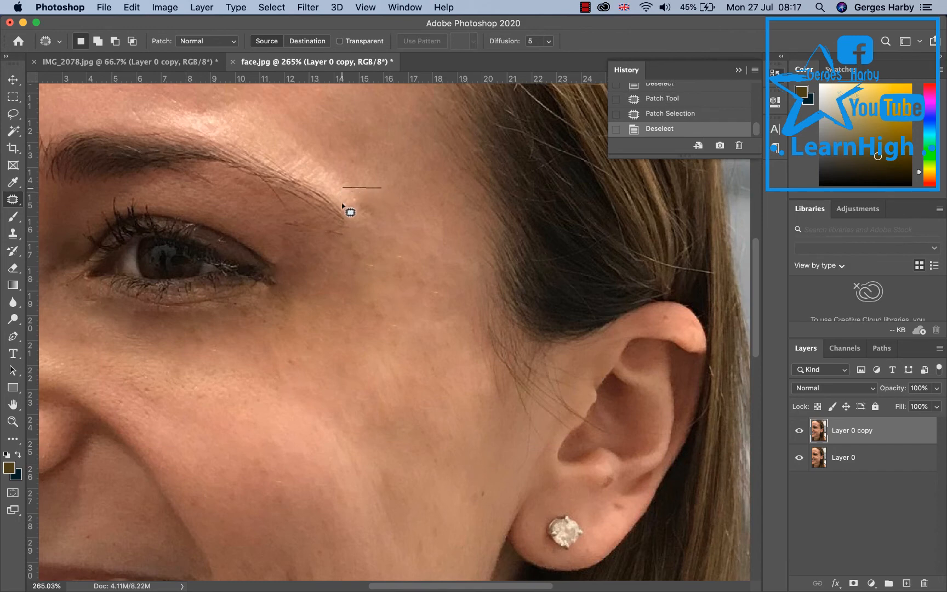
{"action": "mouse_move", "coordinate": [342, 206]}
{"action": "left_mouse_down"}
{"action": "mouse_move", "coordinate": [371, 225]}
{"action": "mouse_move", "coordinate": [382, 193]}
{"action": "left_mouse_up"}
{"action": "left_click_drag", "start_coordinate": [308, 361], "coordinate": [272, 451]}
{"action": "key", "text": "super+d"}
Patch a remaining line on the middle of the cheek and deselect.
{"action": "scroll", "coordinate": [430, 388], "scroll_direction": "down", "scroll_amount": 2}
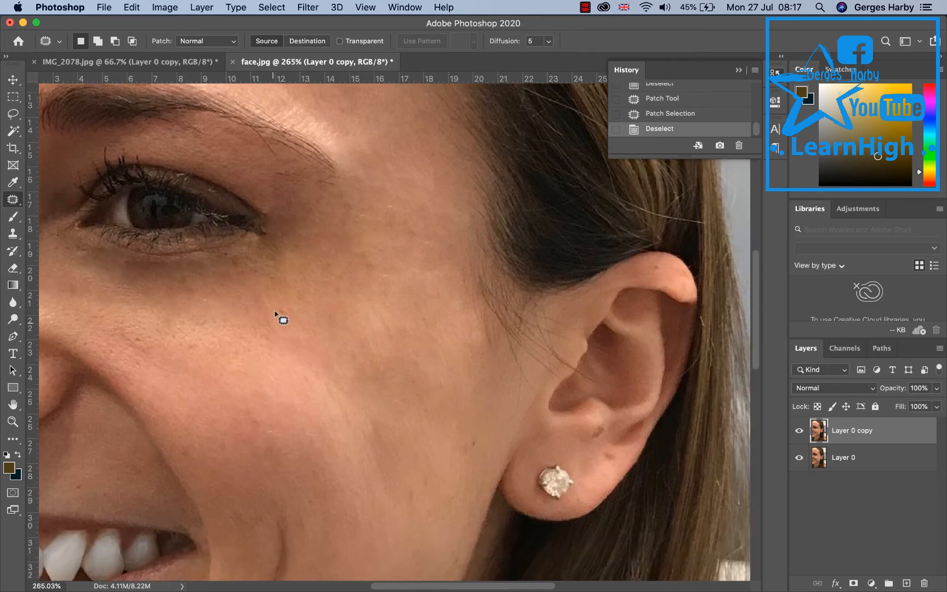
{"action": "mouse_move", "coordinate": [264, 291]}
{"action": "left_mouse_down"}
{"action": "mouse_move", "coordinate": [281, 339]}
{"action": "mouse_move", "coordinate": [263, 290]}
{"action": "mouse_move", "coordinate": [269, 404]}
{"action": "left_mouse_up"}
{"action": "scroll", "coordinate": [387, 412], "scroll_direction": "down", "scroll_amount": 2}
{"action": "scroll", "coordinate": [387, 412], "scroll_direction": "left", "scroll_amount": 2}
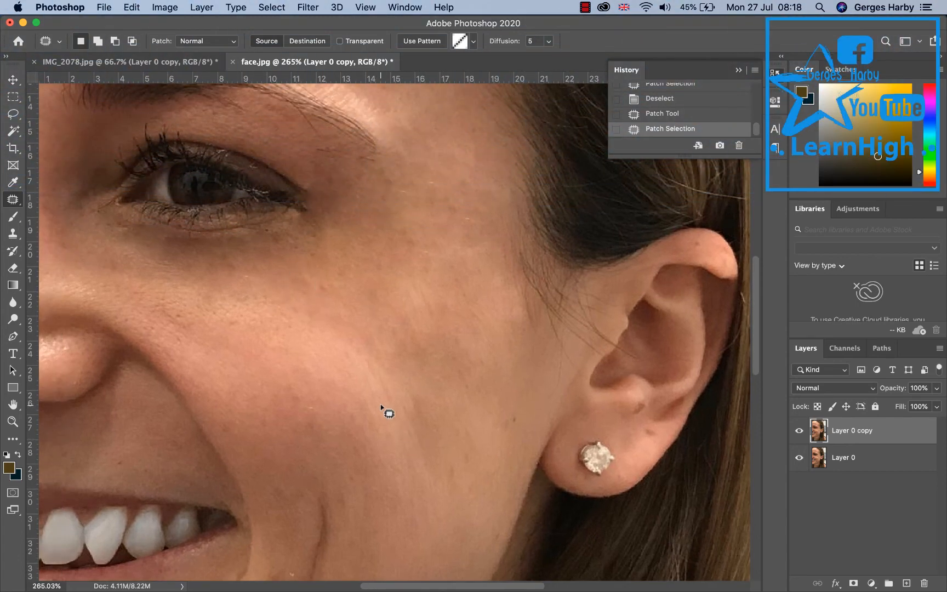
{"action": "key", "text": "ctrl+d"}
Zoom out and switch Layer 0 copy off and on to compare the retouched face with the original.
{"action": "scroll", "coordinate": [365, 356], "scroll_direction": "down", "scroll_amount": 3}
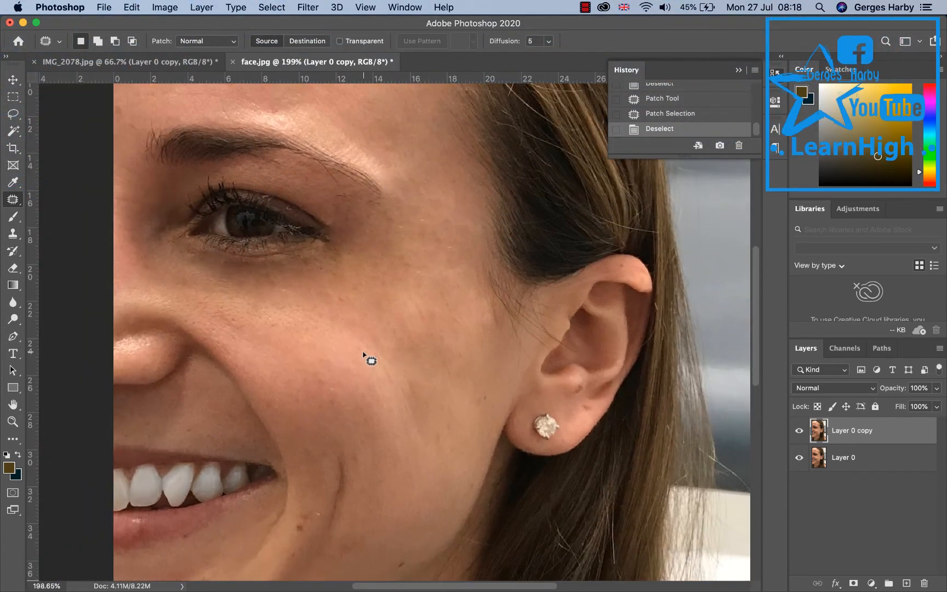
{"action": "scroll", "coordinate": [364, 357], "scroll_direction": "down", "scroll_amount": 3}
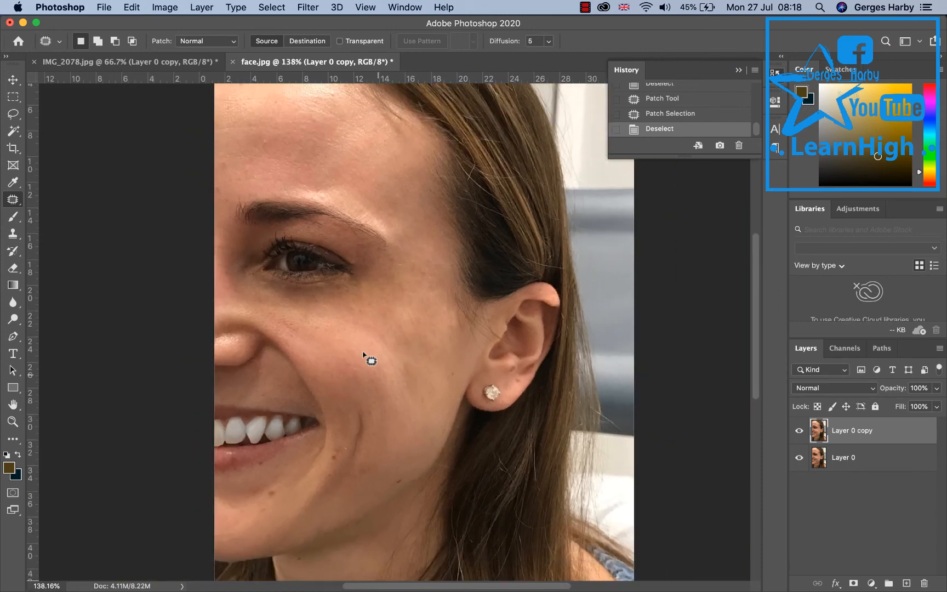
{"action": "scroll", "coordinate": [364, 357], "scroll_direction": "down", "scroll_amount": 2}
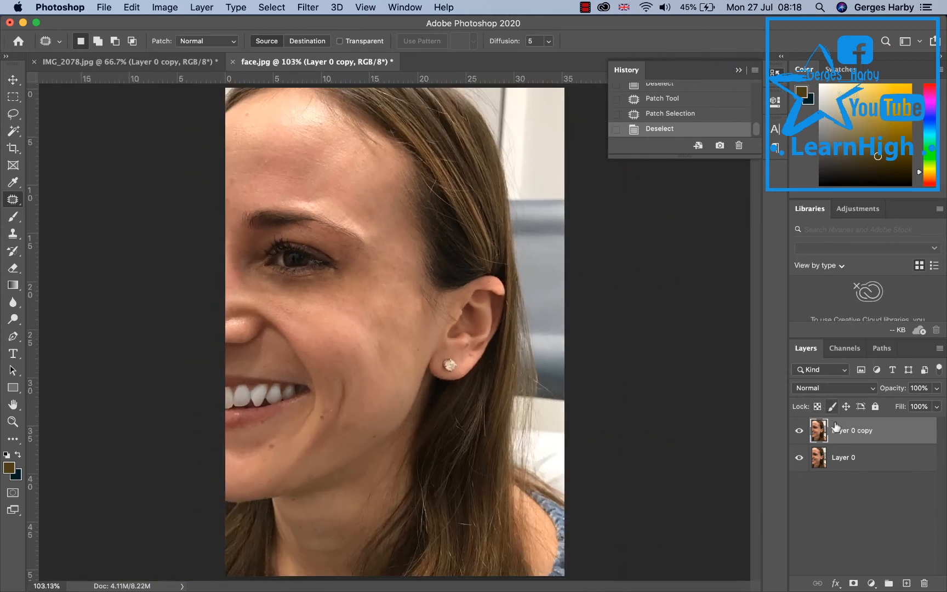
{"action": "left_click", "coordinate": [799, 431]}
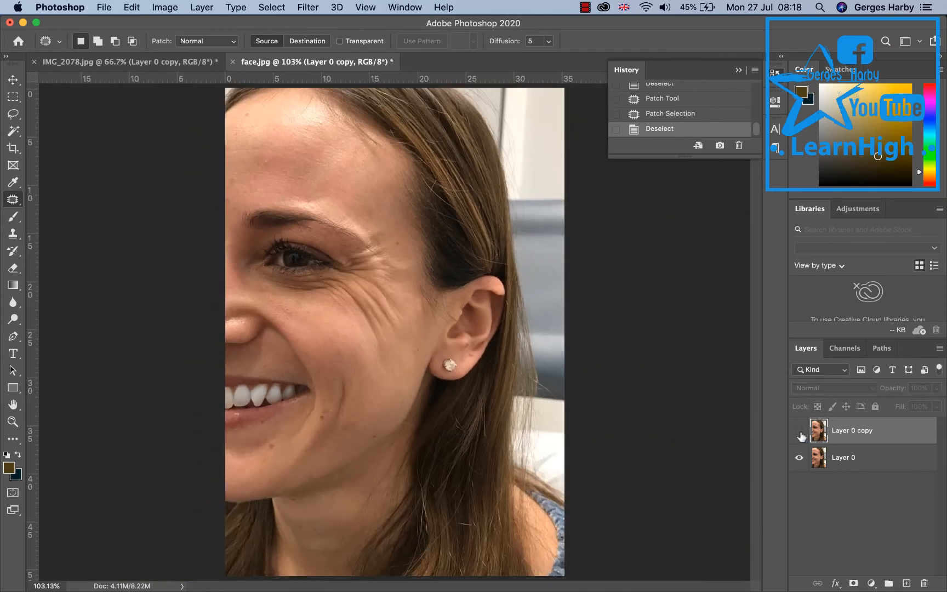
{"action": "left_click", "coordinate": [799, 431]}
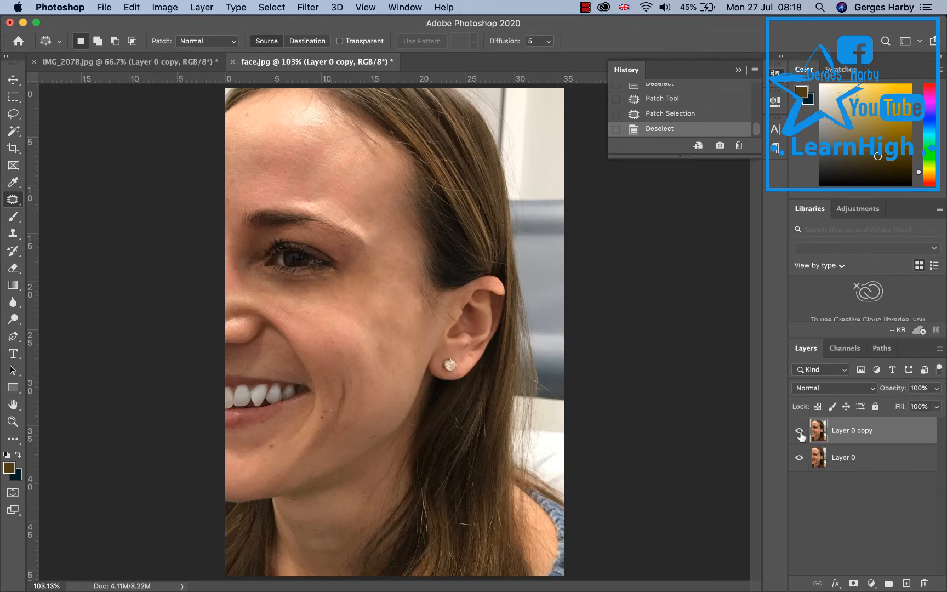
{"action": "left_click", "coordinate": [799, 431]}
{"action": "left_click", "coordinate": [800, 431]}
{"action": "right_click", "coordinate": [12, 199]}
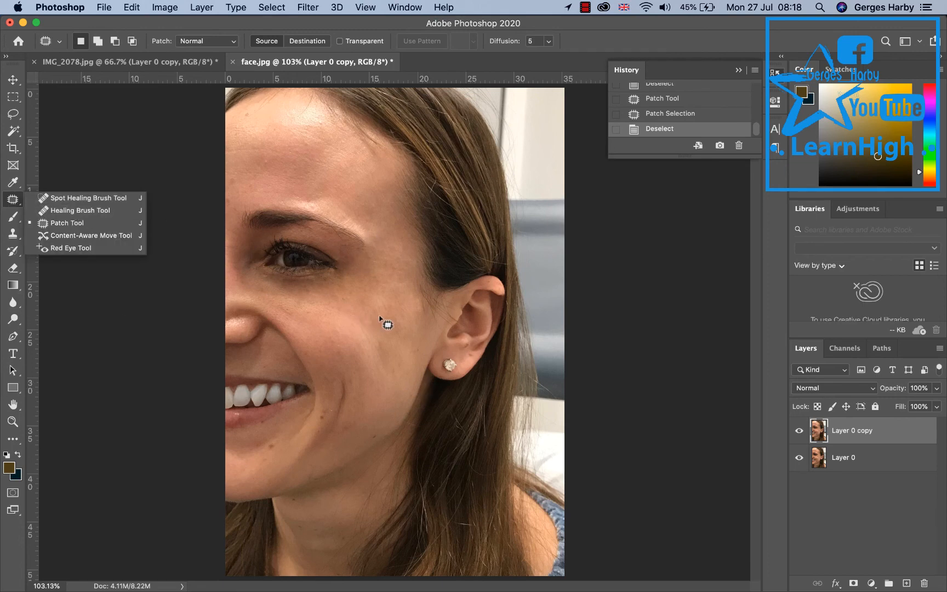
{"action": "left_click", "coordinate": [356, 310]}
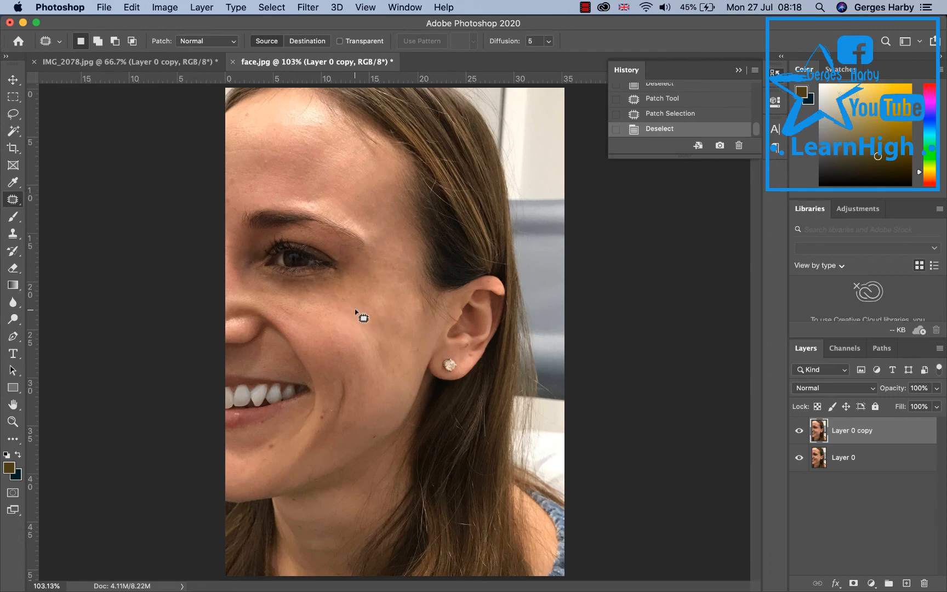